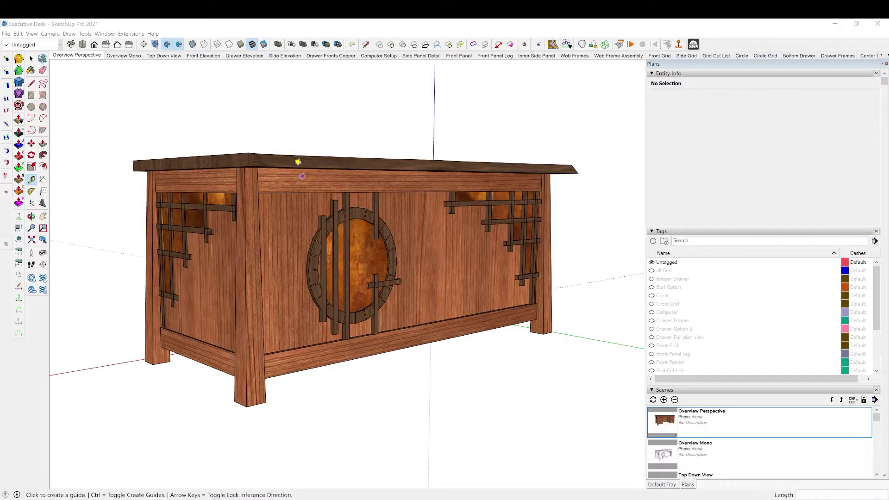
Measure on the desk's front from the top rail's lower edge down toward the circular panel.
left_click(369, 187)
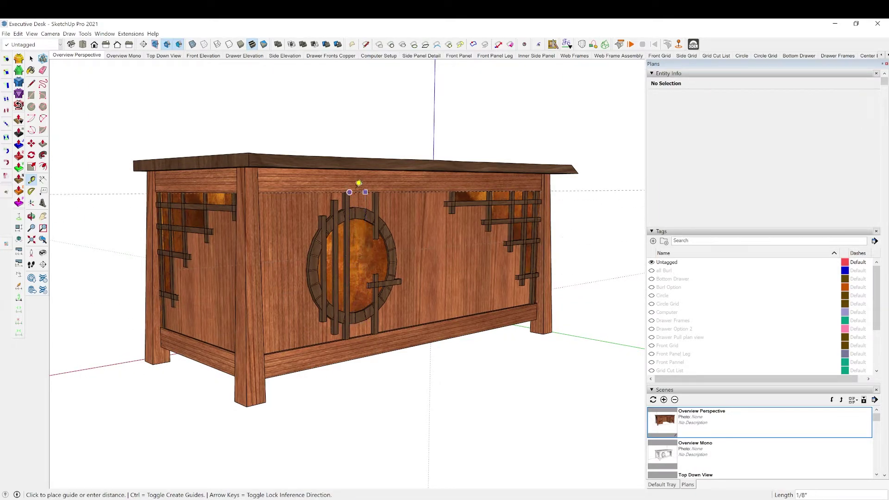
left_click(360, 322)
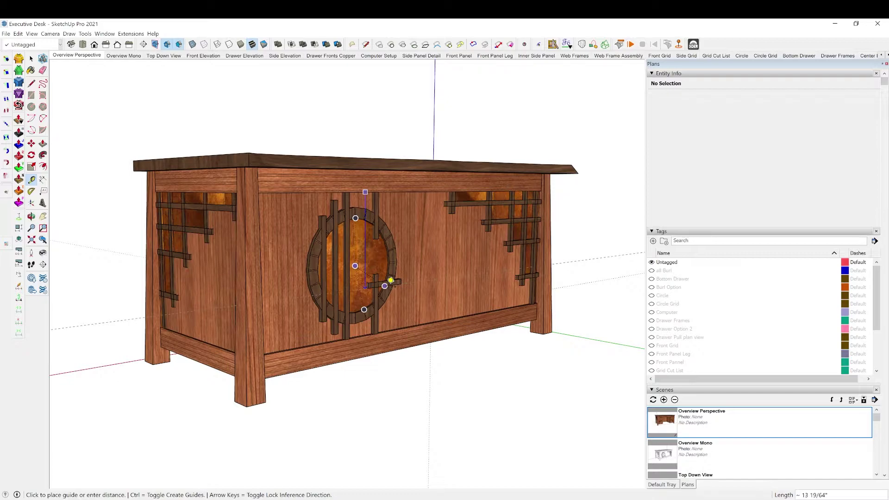
key("space")
Switch to the untitled SketchUp model and draw a 12-sided polygon centered on the origin with an 8-inch inscribed radius.
mouse_move(489, 498)
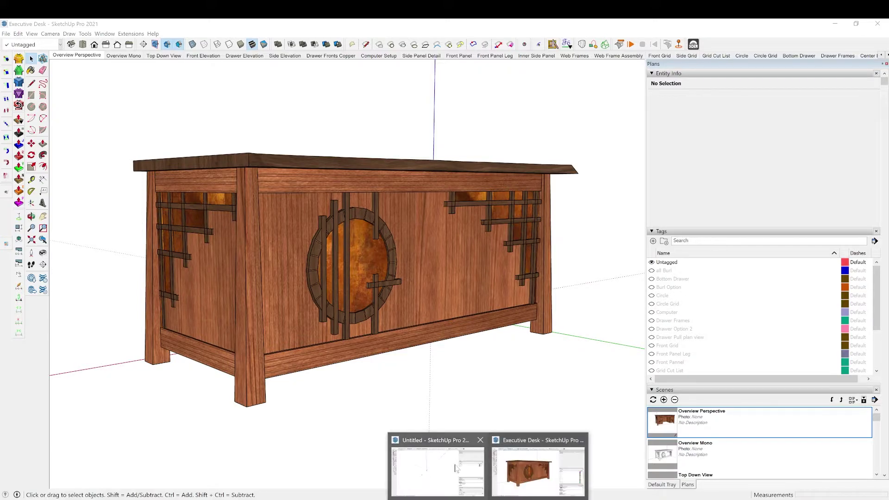
left_click(424, 464)
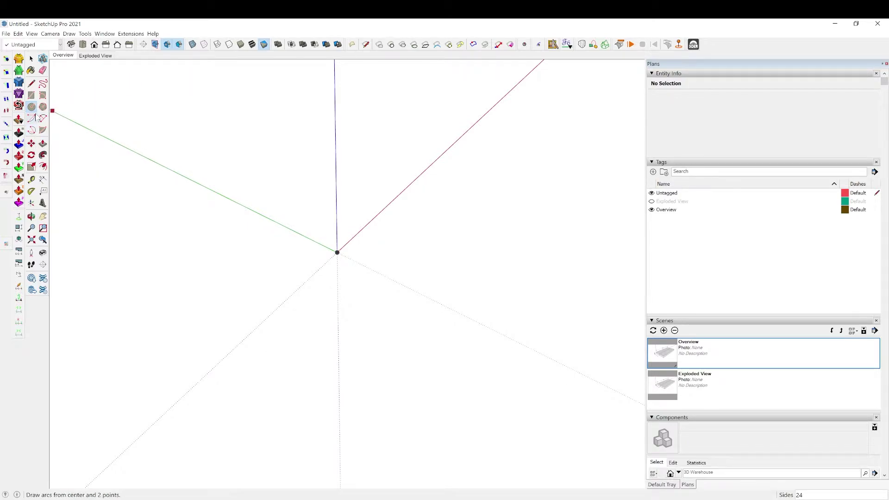
left_click(32, 118)
key("c")
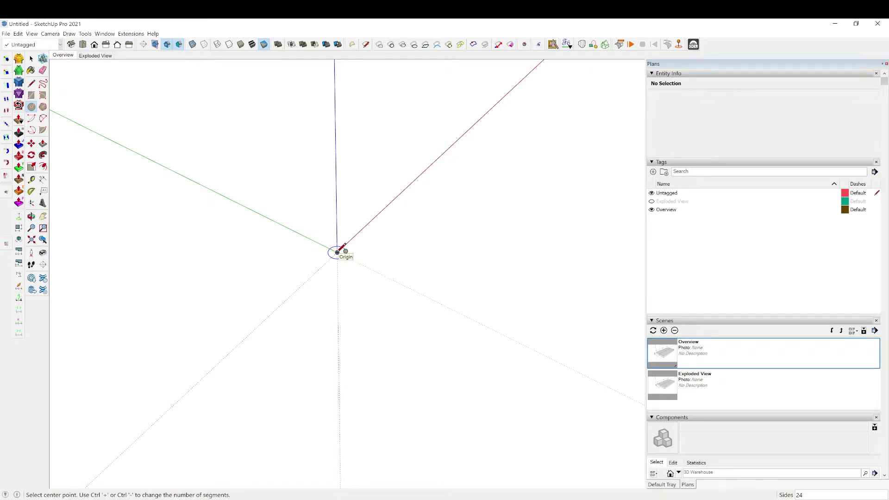
left_click(43, 107)
left_click(340, 250)
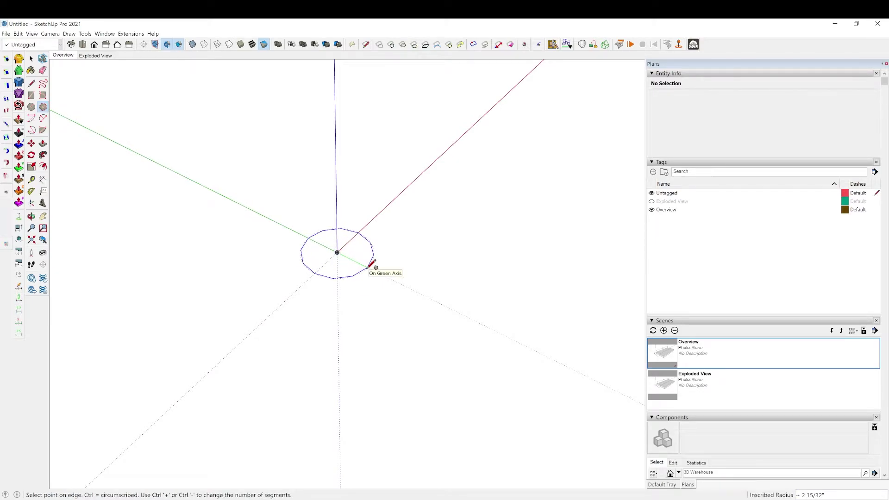
key("Return")
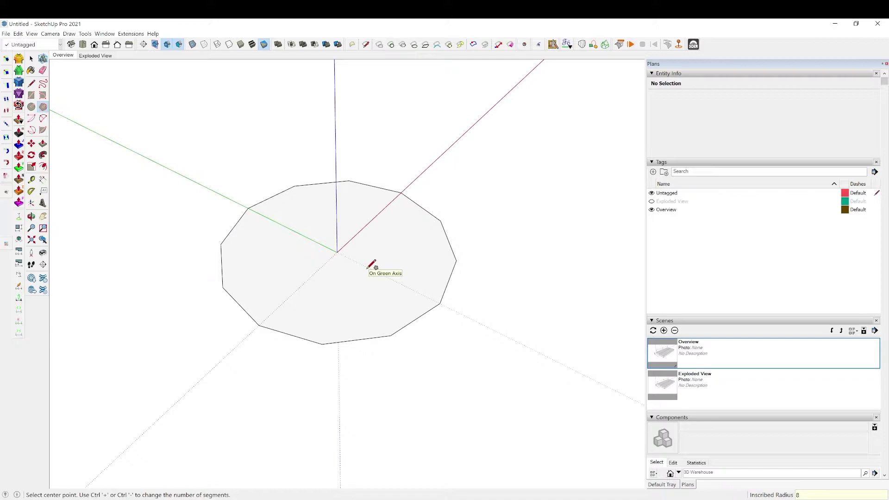
Draw a 24-sided polygon with an 8-inch inscribed radius, centered on the red axis beyond the first polygon.
scroll(173, 313, "down", 5)
scroll(411, 256, "up", 2)
scroll(301, 271, "down", 2)
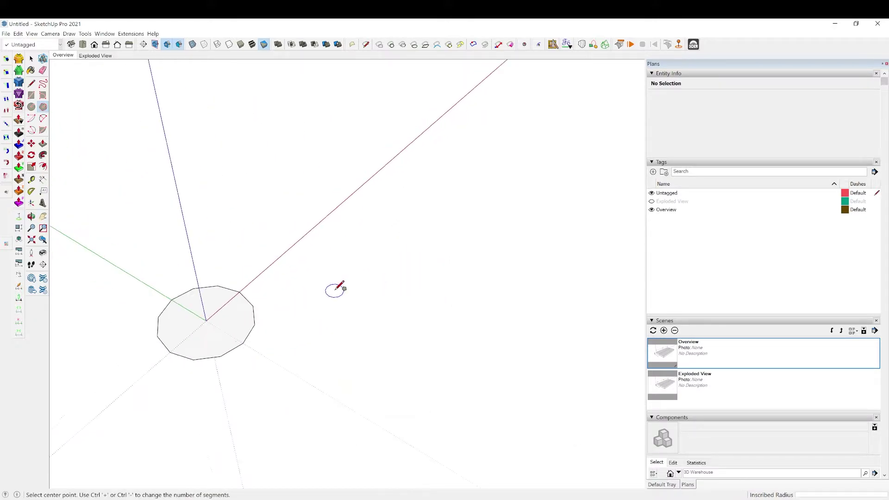
left_click(42, 107)
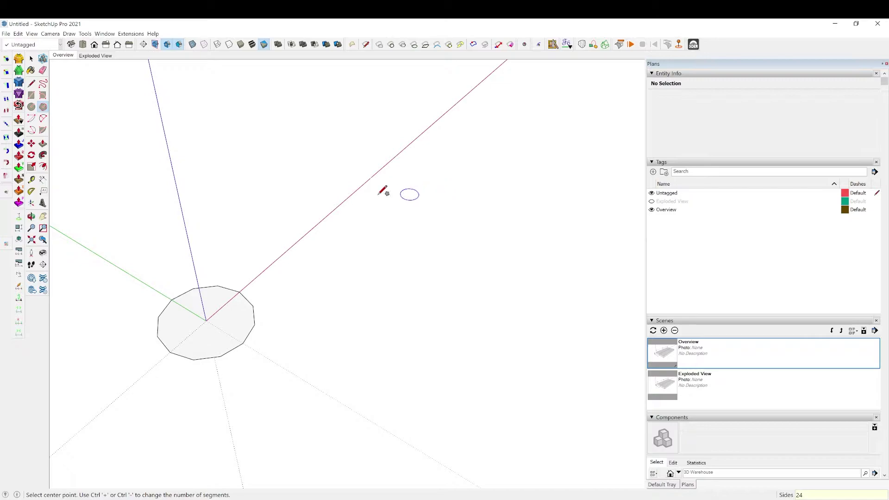
left_click(304, 237)
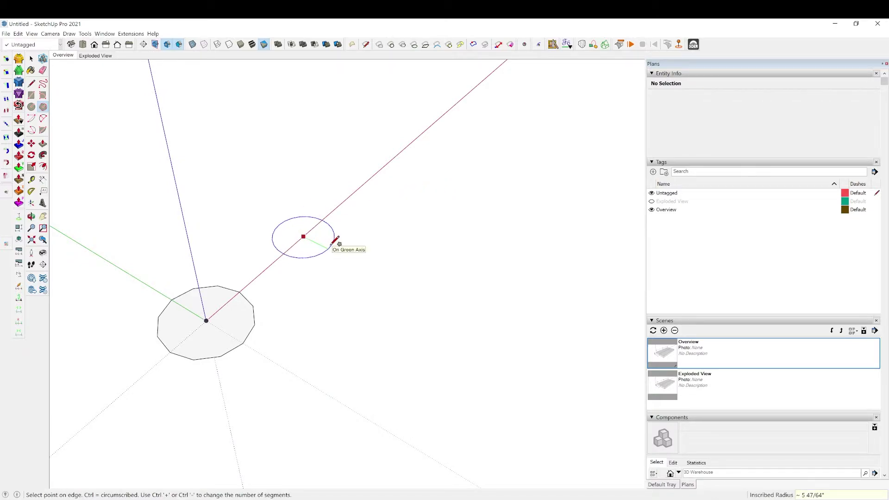
type("8")
key("Return")
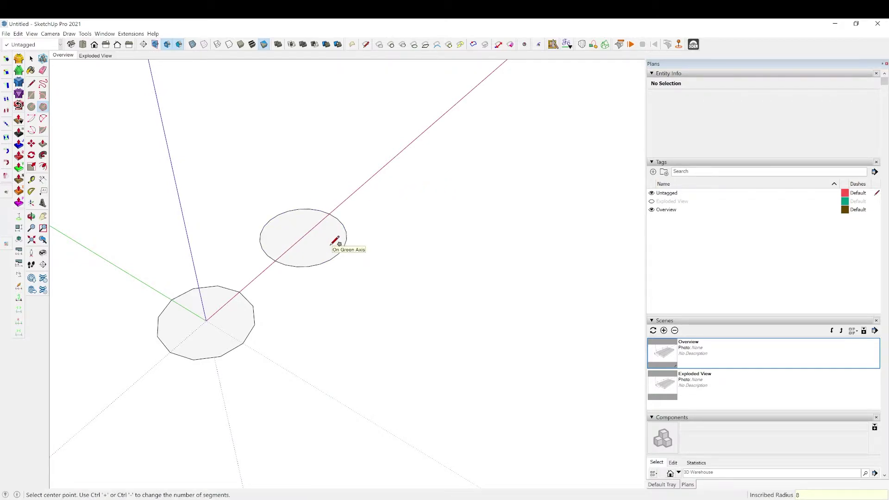
left_click(43, 107)
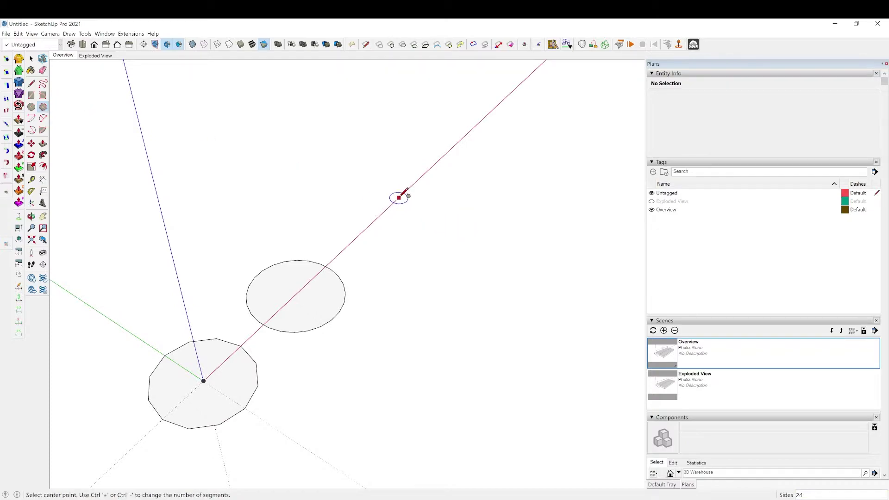
left_click(399, 198)
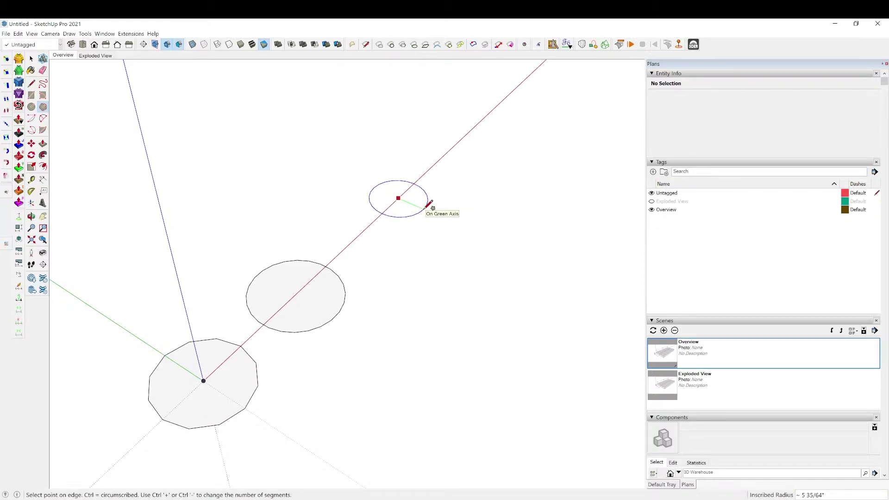
key("Escape")
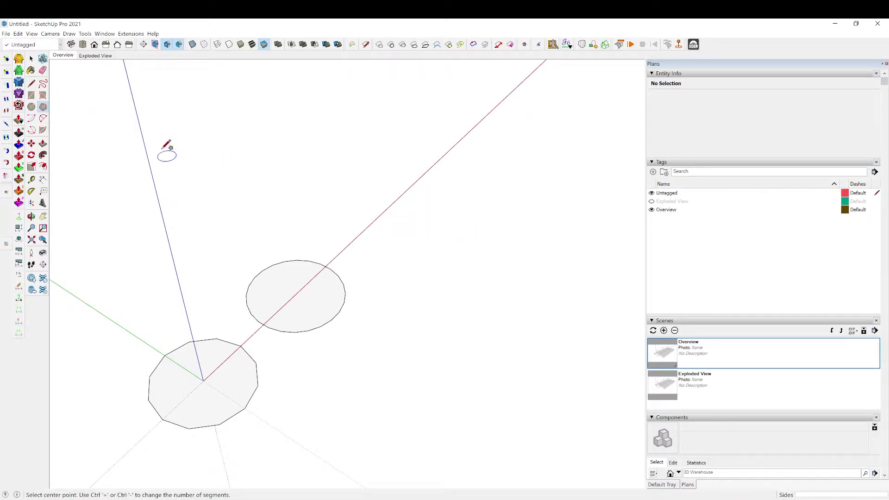
Draw a 36-sided polygon with an 8-inch inscribed radius, centered on the red axis beyond the 24-sided polygon.
left_click(44, 107)
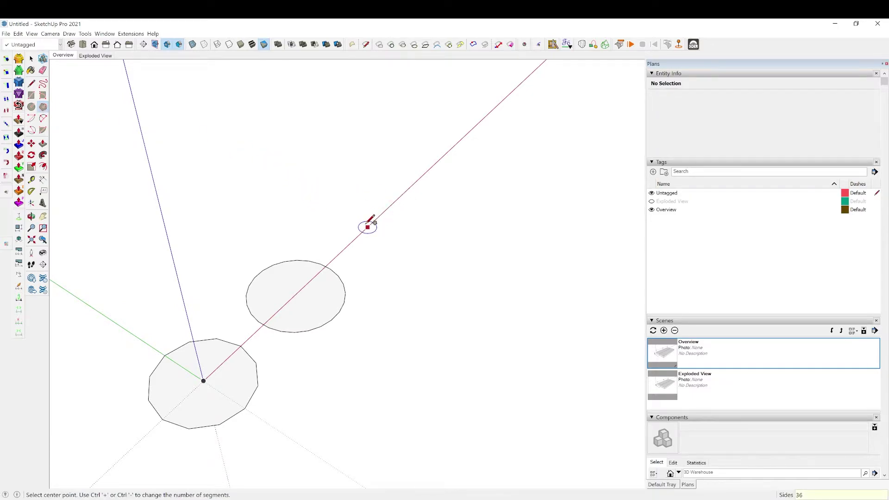
left_click(388, 207)
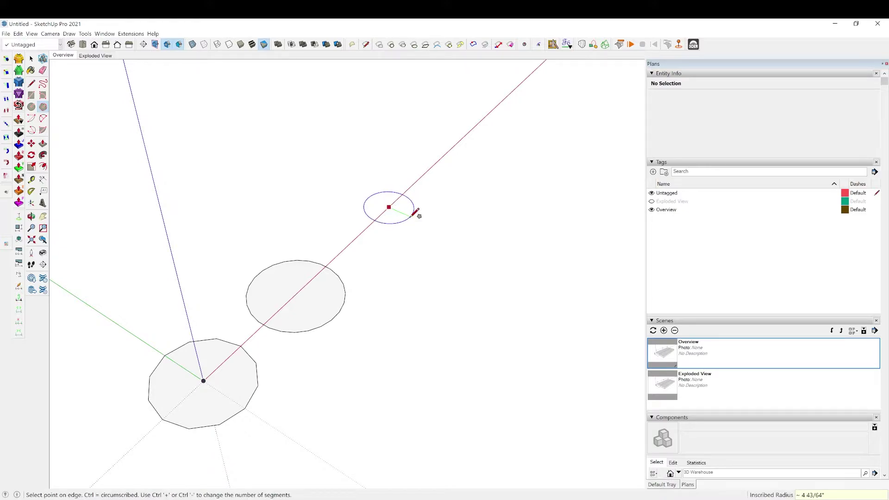
left_click(415, 213)
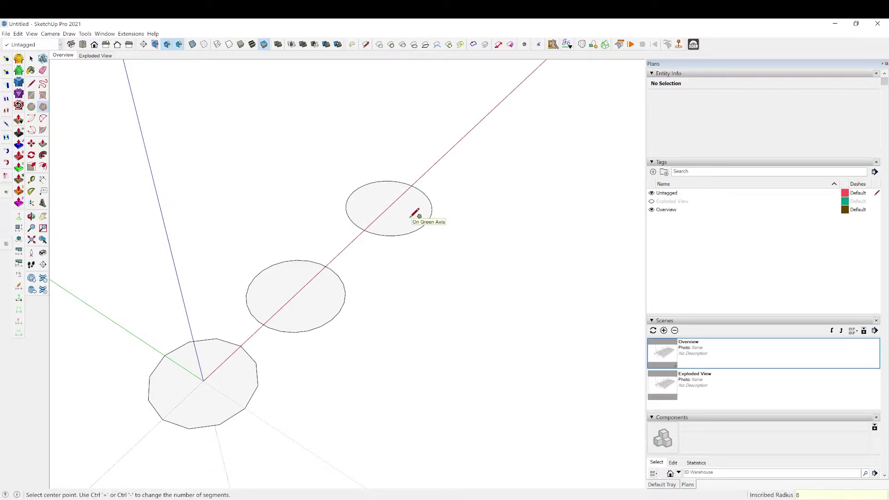
Offset the 12-sided polygon's outline inward by 1.25 inches to form a ring.
scroll(260, 371, "up", 5)
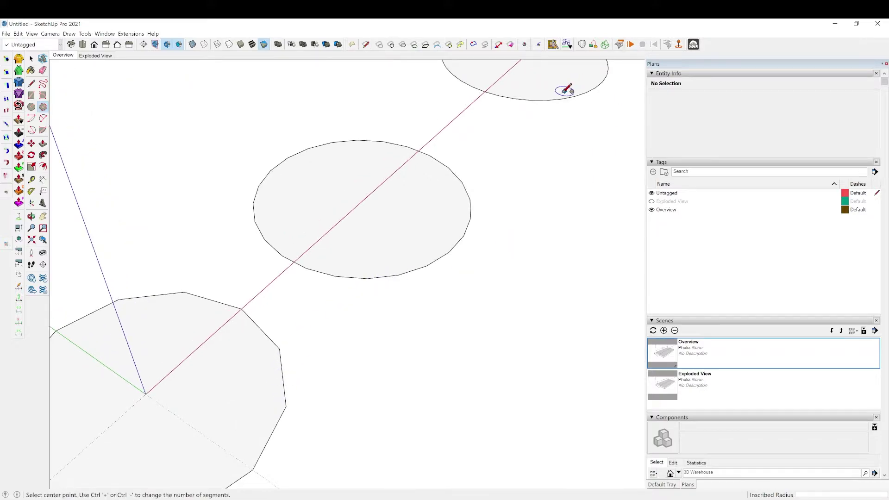
scroll(290, 294, "down", 5)
scroll(342, 254, "up", 3)
key("space")
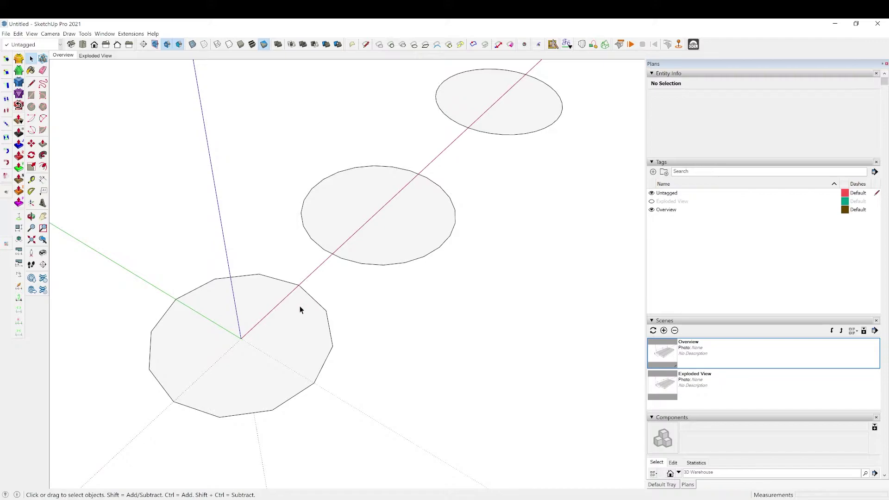
left_click(299, 309)
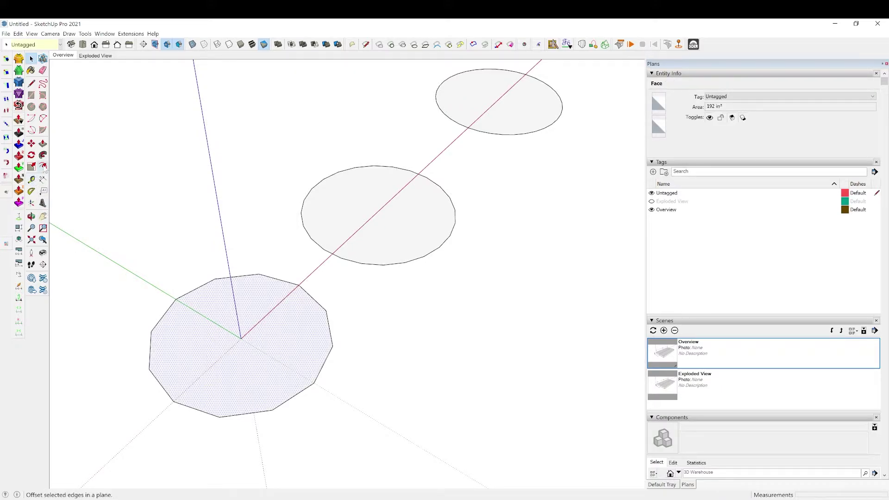
key("f")
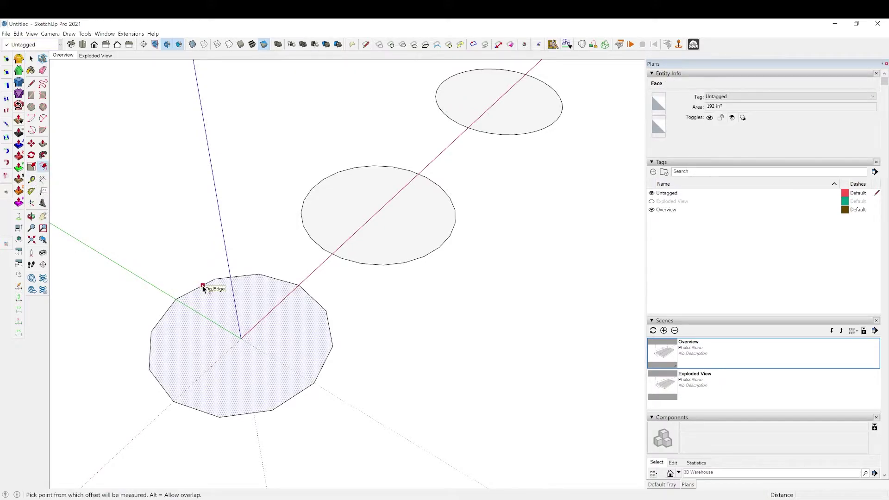
left_click(202, 288)
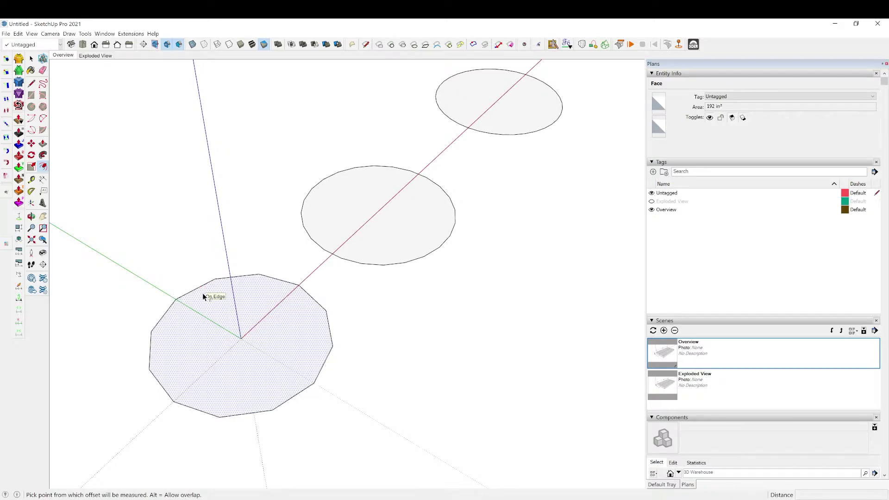
left_click(202, 293)
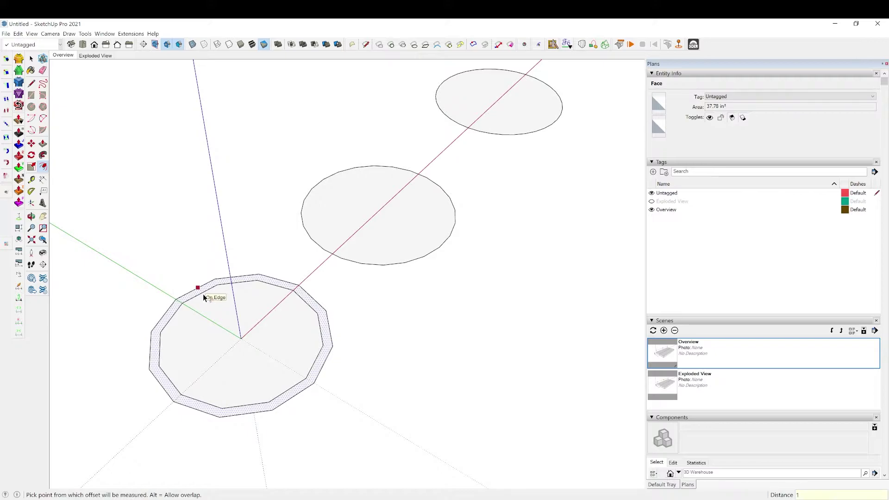
type("1.25")
key("Return")
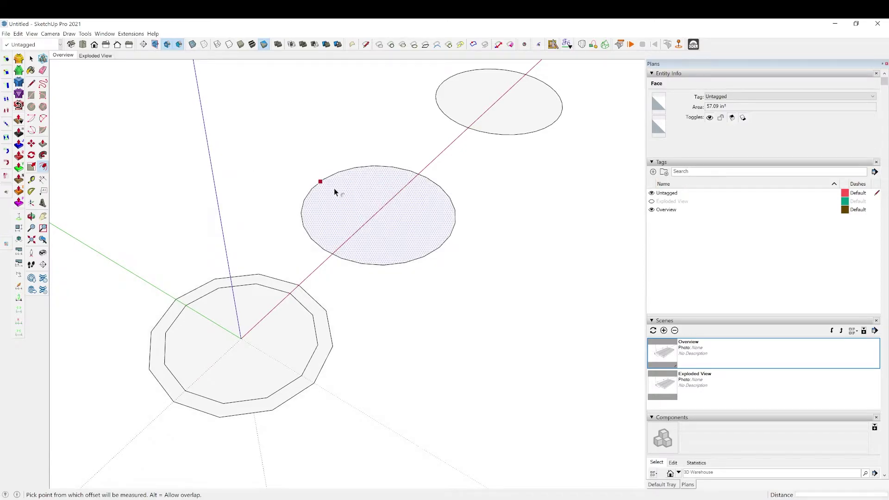
Repeat the 1.25-inch inward offset on the 24-sided and 36-sided polygons.
double_click(339, 193)
left_click(474, 91)
left_click(475, 93)
Mark the center point of the 24-sided ring's inner polygon.
scroll(226, 285, "down", 3)
middle_click_drag(226, 285, 184, 385)
scroll(360, 219, "up", 2)
scroll(421, 208, "down", 3)
scroll(234, 203, "up", 3)
scroll(249, 181, "down", 3)
scroll(297, 199, "up", 3)
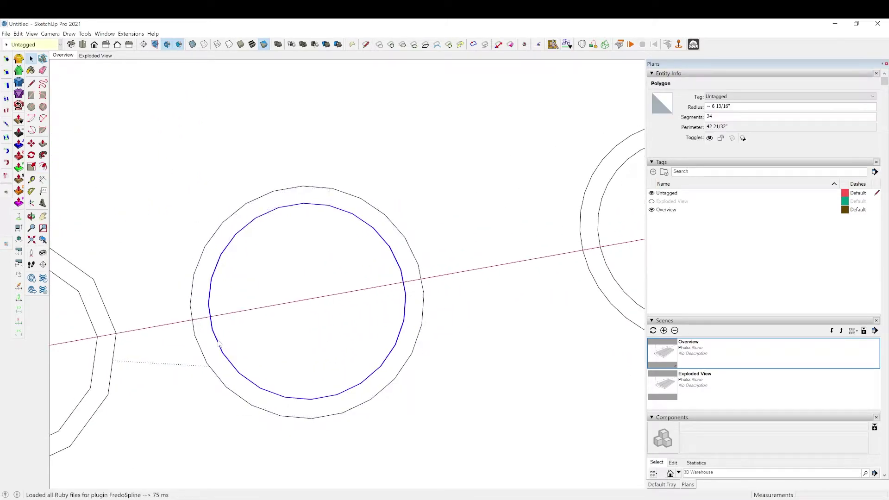
right_click(217, 340)
left_click(254, 226)
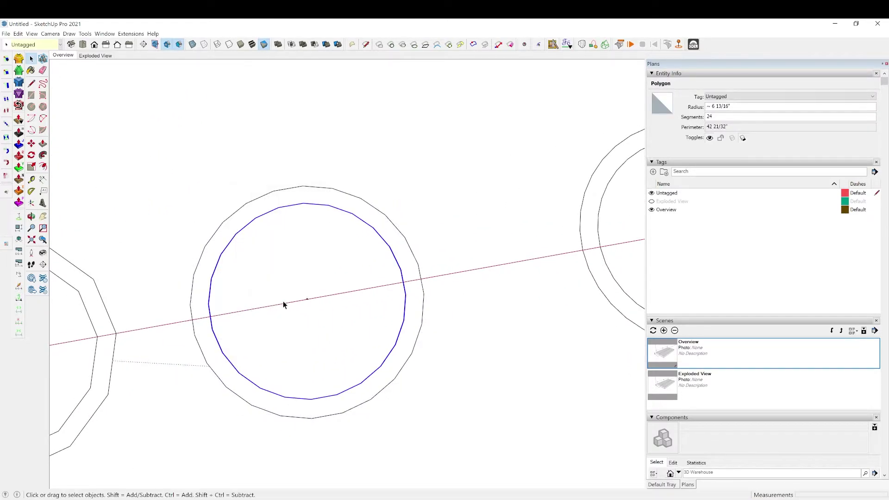
Mark the center points of the other two rings, using their inner polygons.
scroll(325, 347, "down", 3)
scroll(190, 352, "up", 2)
right_click(161, 352)
left_click(198, 237)
scroll(139, 288, "down", 2)
right_click(505, 337)
right_click(504, 341)
left_click(541, 228)
Draw a line across the 24-sided ring from an inner vertex to its matching outer vertex.
scroll(407, 361, "down", 2)
scroll(239, 270, "up", 3)
key("l")
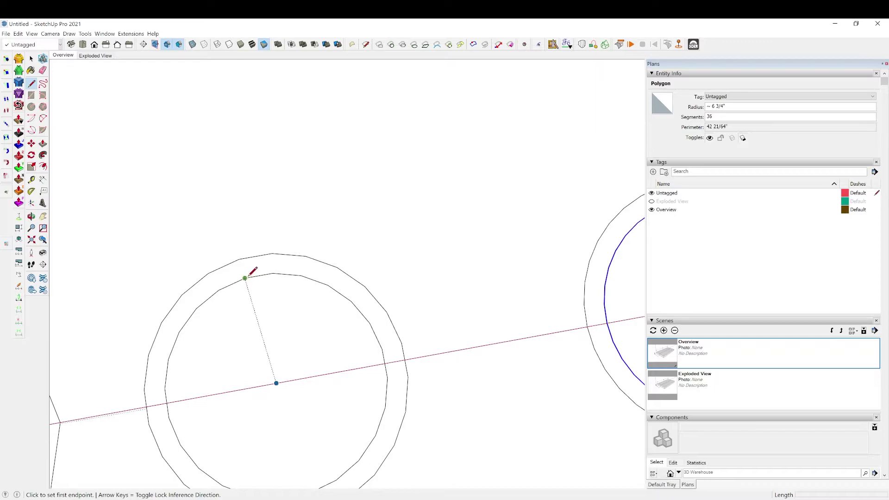
left_click(245, 278)
left_click(239, 259)
key("space")
Place parallel guide lines at an equal small distance on both sides of the line crossing the ring.
scroll(247, 277, "up", 3)
key("t")
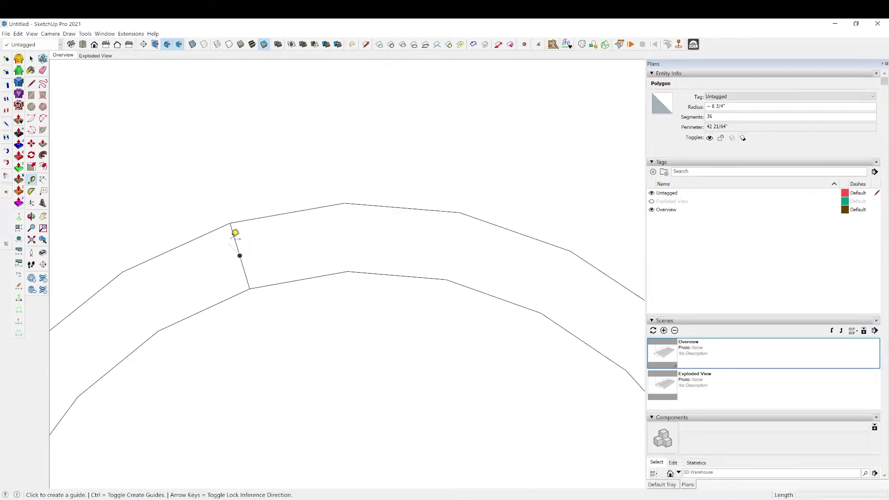
left_click(236, 240)
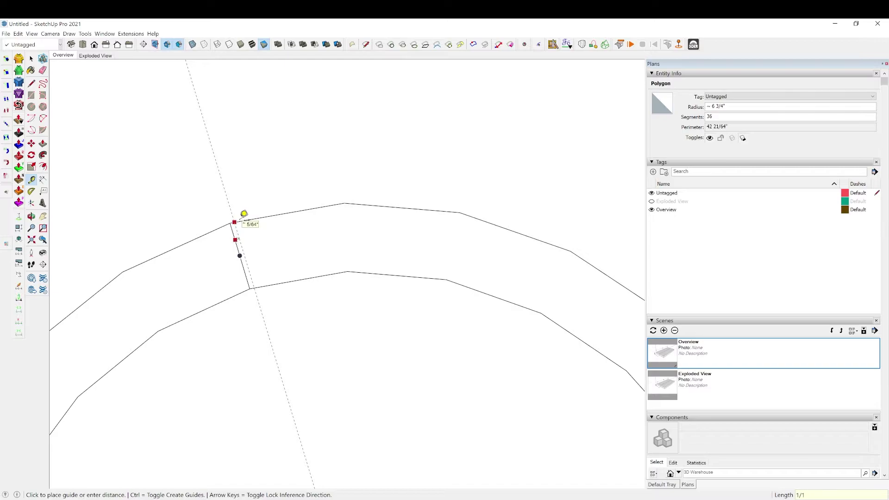
left_click(244, 213)
scroll(248, 220, "up", 2)
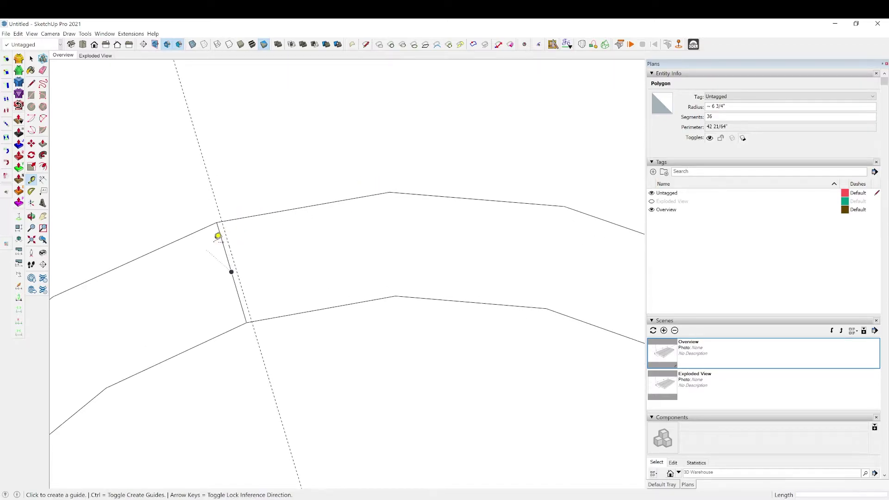
left_click(223, 240)
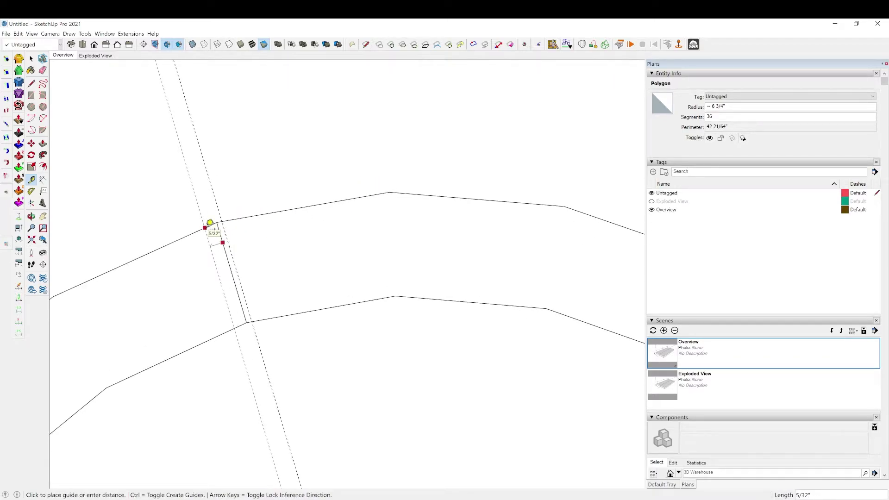
left_click(210, 222)
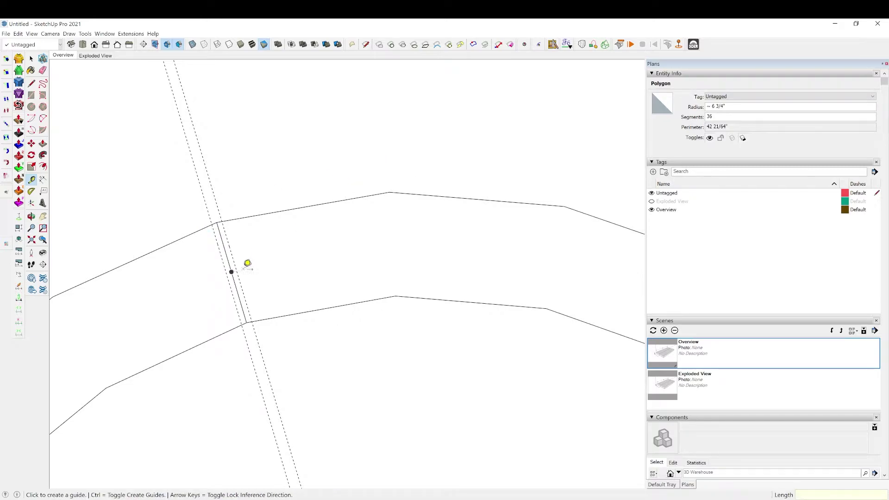
Draw a line along each of the two guides across the ring, from the outer to the inner outline.
key("l")
left_click(222, 222)
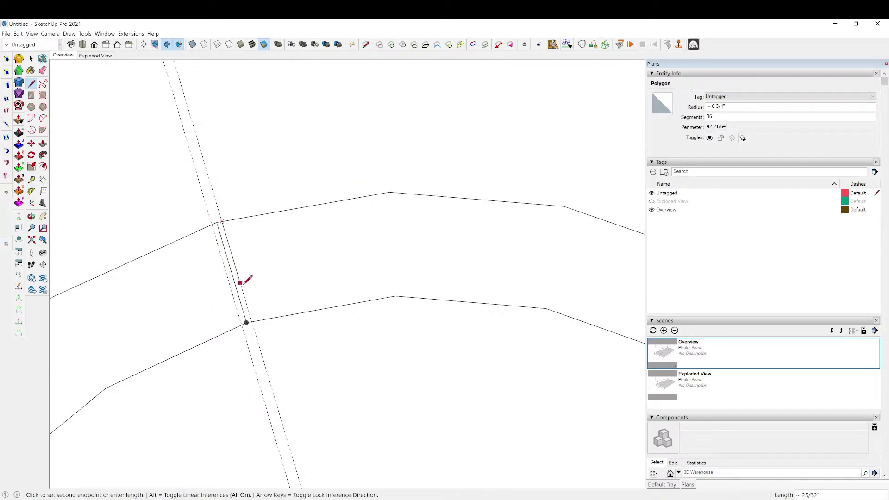
left_click(249, 322)
left_click(211, 224)
left_click(241, 324)
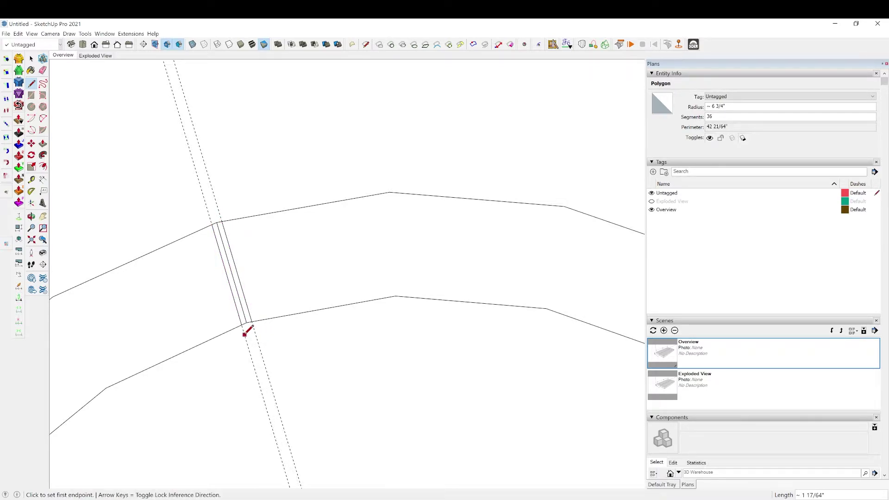
Delete the original middle line between the two new lines and select the narrow strip face they enclose.
scroll(244, 334, "up", 3)
key("space")
left_click(248, 311)
key("Delete")
left_click(249, 309)
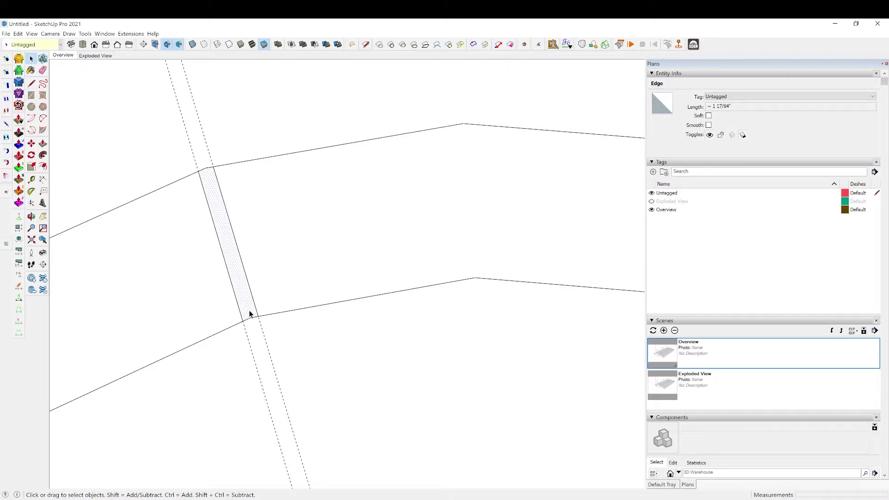
Rotate a copy of the narrow strip with its edges 15° about the 24-sided ring's center onto the next vertex.
double_click(236, 272)
scroll(223, 214, "down", 3)
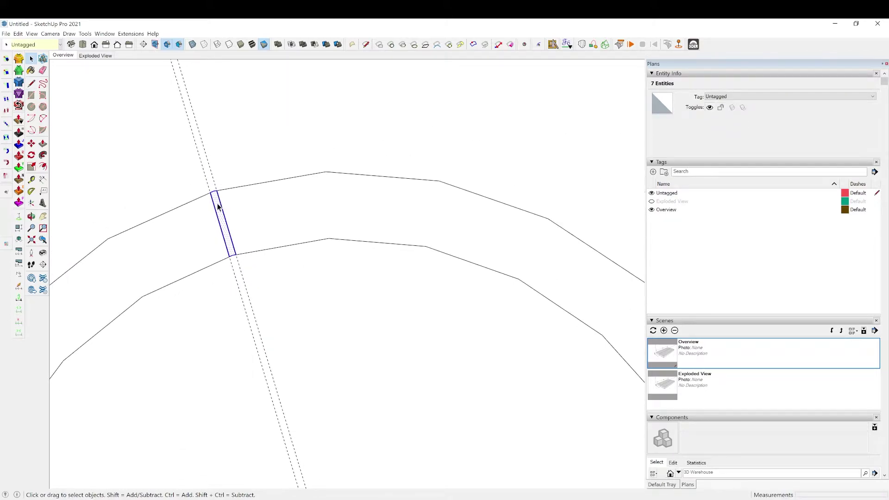
scroll(218, 204, "down", 3)
key("q")
scroll(267, 386, "up", 3)
scroll(267, 386, "up", 3)
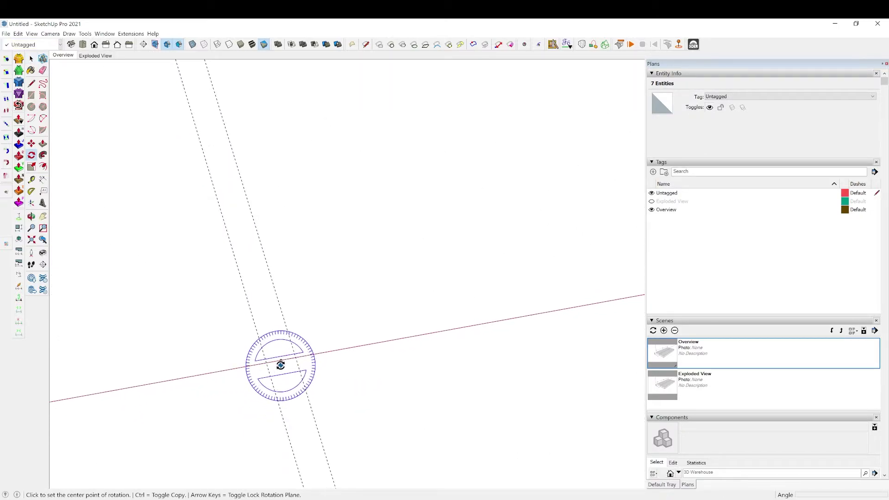
scroll(280, 366, "up", 1)
left_click(283, 359)
scroll(311, 445, "down", 6)
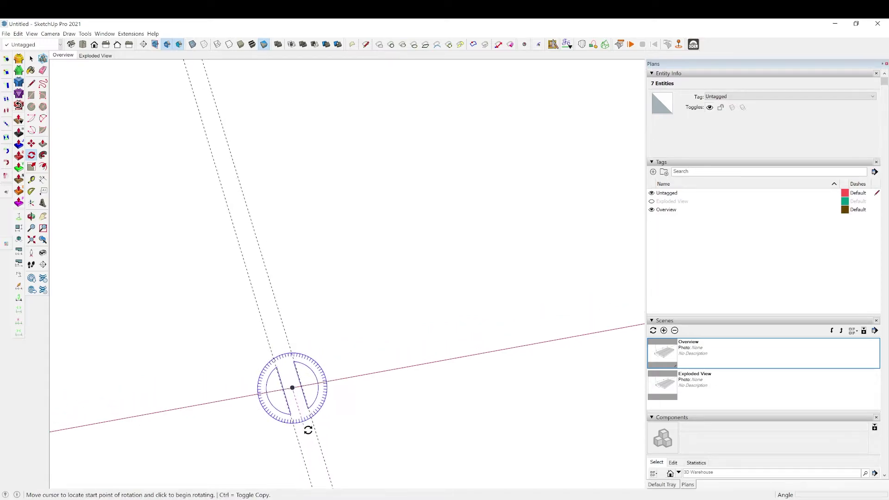
scroll(228, 226, "up", 6)
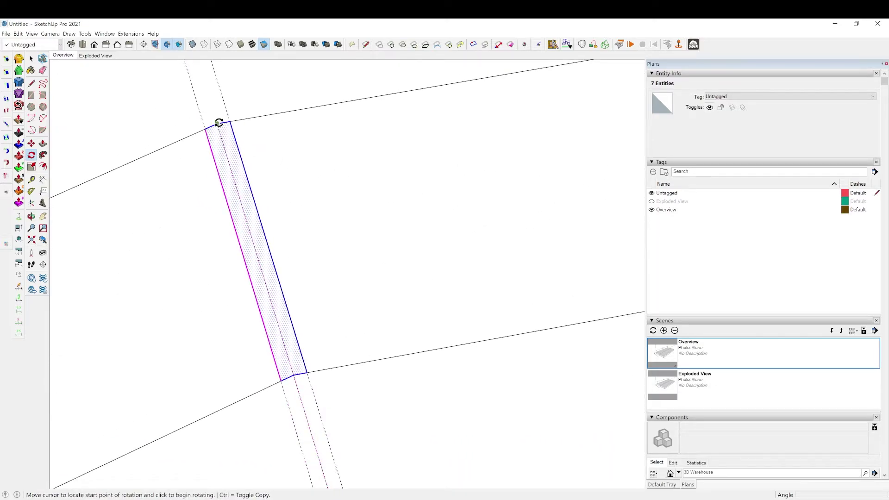
left_click(218, 123)
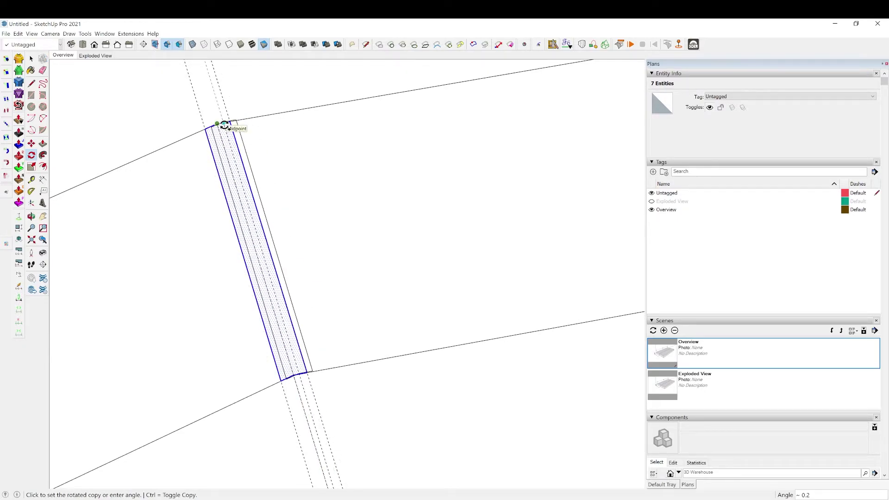
scroll(222, 132, "down", 3)
scroll(440, 100, "up", 2)
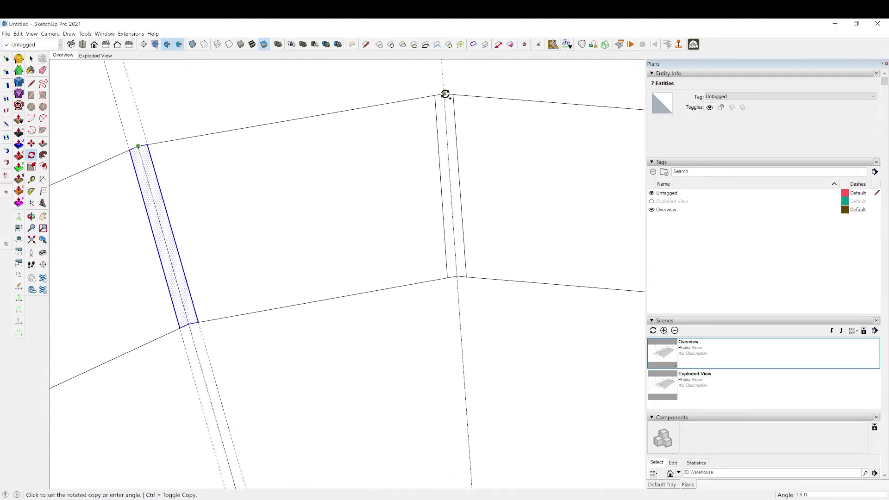
scroll(445, 93, "up", 4)
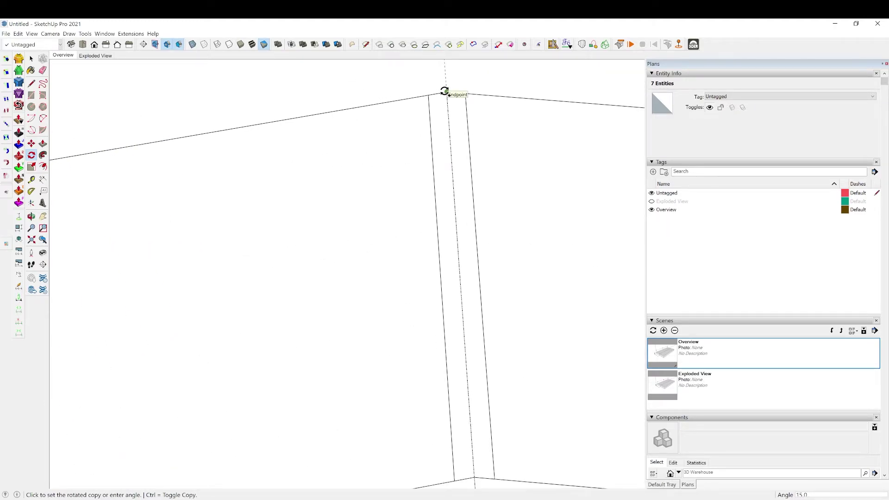
left_click(444, 92)
Repeat the rotated strip copy around the 24-sided ring as an x24 array.
scroll(443, 95, "down", 5)
scroll(393, 132, "down", 10)
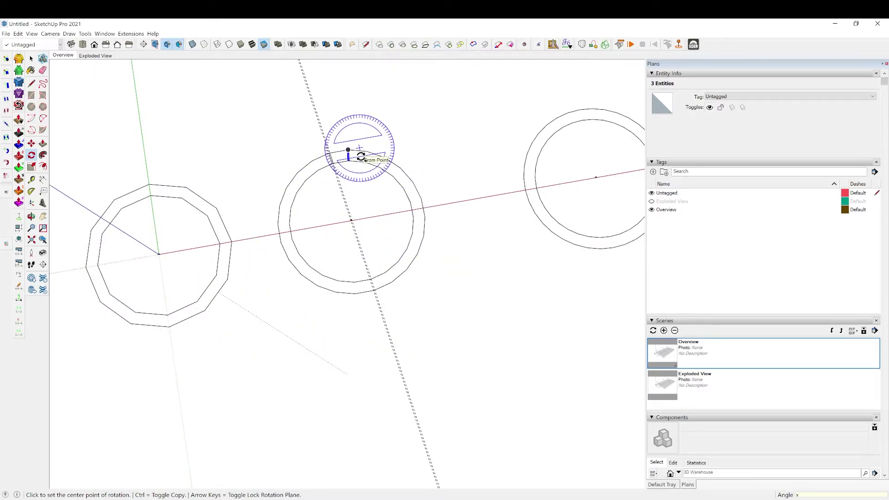
key("Return")
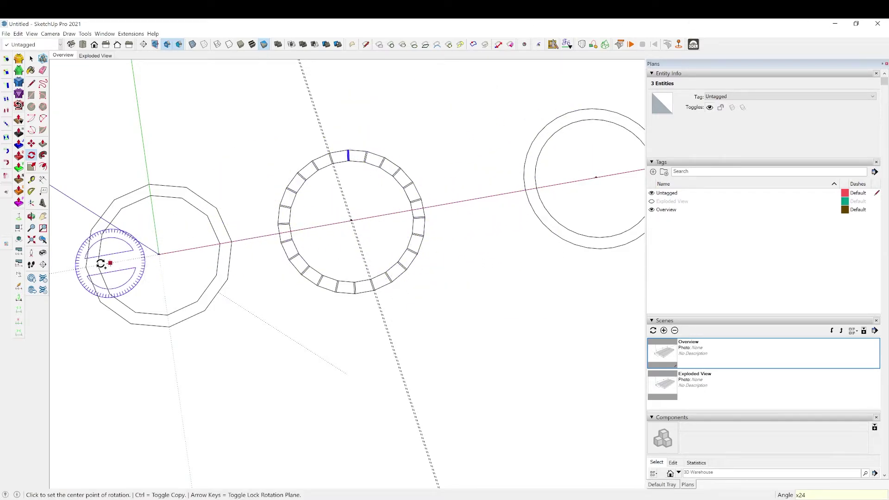
Draw a line across the 12-sided ring between its matching vertices on the green axis.
scroll(124, 215, "up", 1)
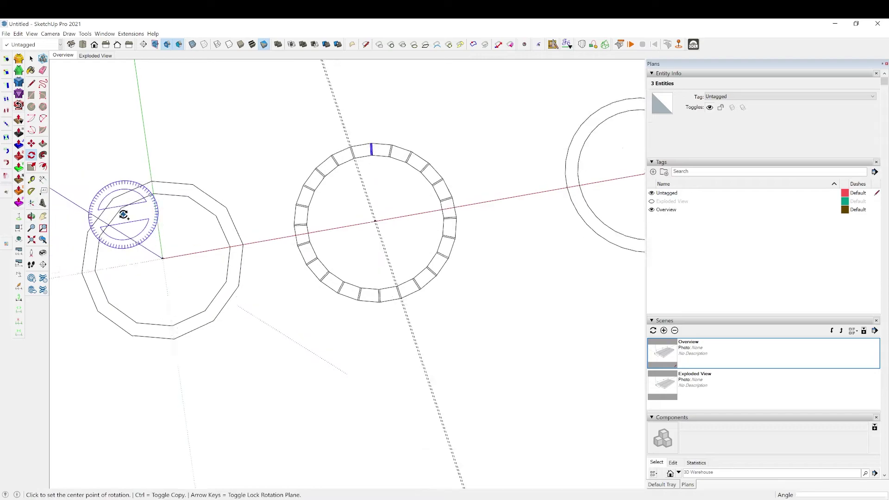
scroll(124, 214, "up", 6)
key("space")
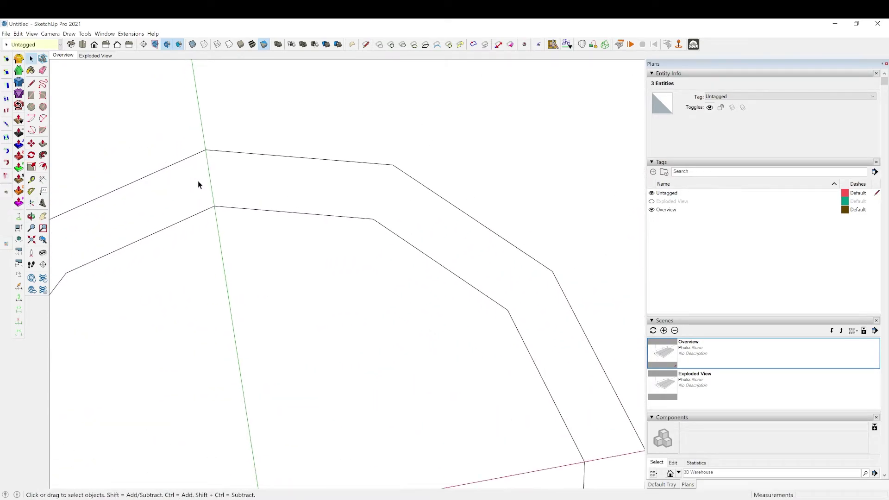
key("l")
left_click(210, 189)
key("space")
Place parallel guide lines an equal small distance on both sides of the green axis across the 12-sided ring.
key("t")
left_click(208, 167)
type("1/8")
key("Return")
scroll(177, 180, "up", 4)
left_click(263, 182)
type("1/8")
key("Return")
Draw a line along each of the two guides across the 12-sided ring, between its inner and outer outlines.
key("l")
left_click(268, 249)
left_click(244, 109)
left_click(258, 107)
left_click(282, 247)
Rotate a copy of the narrow strip about the 12-sided ring's center onto the next vertex and array it x12.
key("space")
double_click(274, 238)
key("q")
scroll(274, 238, "down", 6)
scroll(292, 326, "up", 4)
left_click(284, 357)
scroll(284, 357, "down", 4)
left_click(258, 172)
key("ctrl")
scroll(417, 109, "down", 1)
left_click(500, 186)
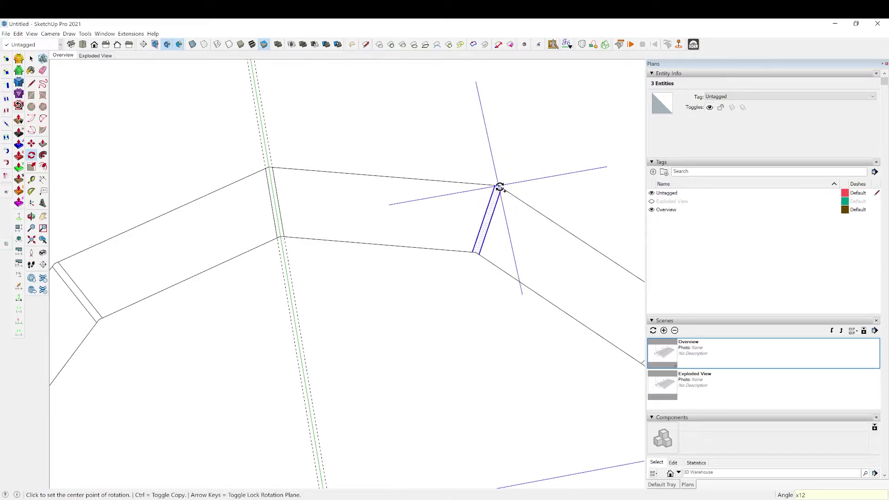
Draw a line across the 36-sided ring from an inner vertex to its matching outer vertex.
key("shift+z")
scroll(495, 216, "down", 1)
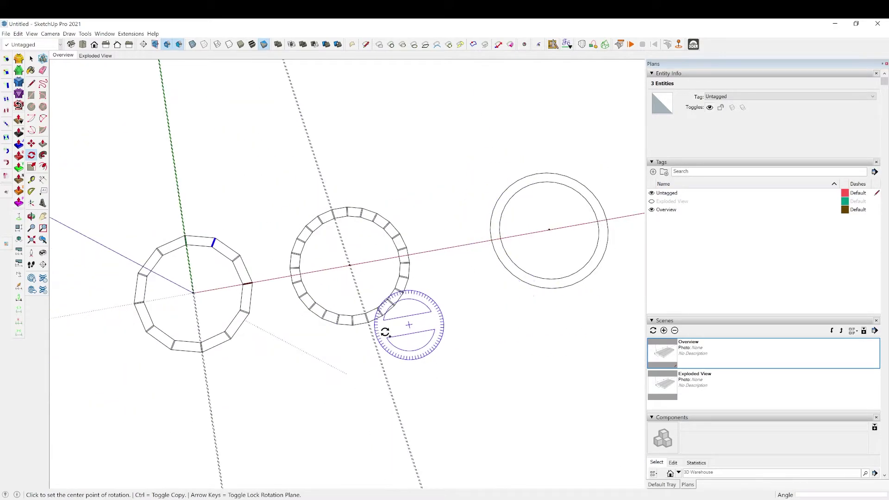
scroll(357, 327, "down", 3)
scroll(481, 255, "up", 7)
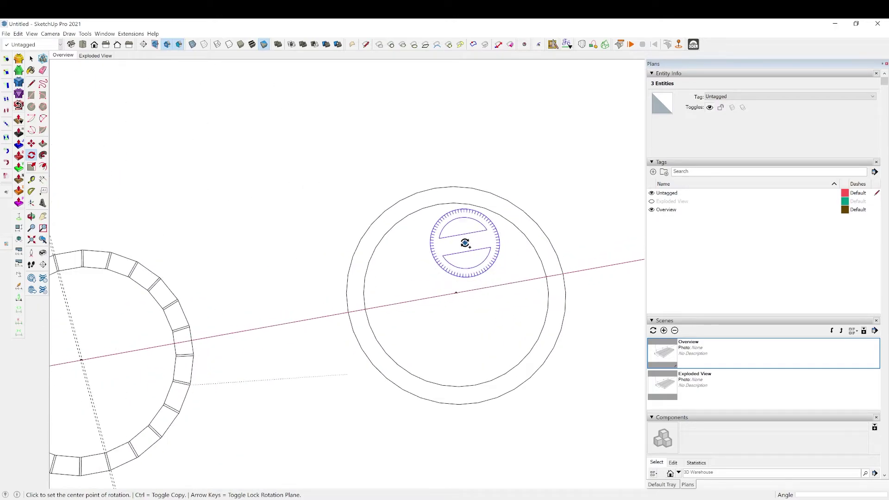
scroll(462, 206, "up", 5)
key("l")
scroll(406, 177, "up", 2)
left_click(415, 200)
left_click(403, 139)
Place parallel guide lines 1/16" away on both sides of the line crossing the 36-sided ring.
key("space")
key("t")
scroll(404, 165, "up", 3)
left_click(407, 149)
type("1/16")
key("Return")
scroll(403, 139, "up", 2)
left_click(409, 148)
type("1/16")
key("Return")
Draw a line along each of the two guides across the 36-sided ring, from the outer to the inner outline.
key("l")
left_click(410, 121)
left_click(435, 247)
left_click(397, 123)
left_click(422, 251)
Delete the middle line of the 36-sided ring's strip and redraw one line across the ring along its guide.
key("space")
left_click(427, 238)
key("Delete")
scroll(423, 238, "up", 2)
left_click(436, 236)
key("l")
left_click(405, 78)
left_click(439, 252)
Rotate a copy of the narrow strip about the 36-sided ring's center onto the next vertex and array it around the whole ring.
key("space")
double_click(423, 224)
key("q")
scroll(423, 224, "down", 5)
left_click(422, 391)
scroll(433, 429, "down", 2)
scroll(382, 178, "up", 5)
left_click(392, 191)
key("ctrl")
scroll(359, 202, "down", 2)
left_click(501, 184)
key("Return")
Delete the leftover guide lines crossing the rings.
scroll(368, 192, "down", 3)
key("space")
left_click(381, 141)
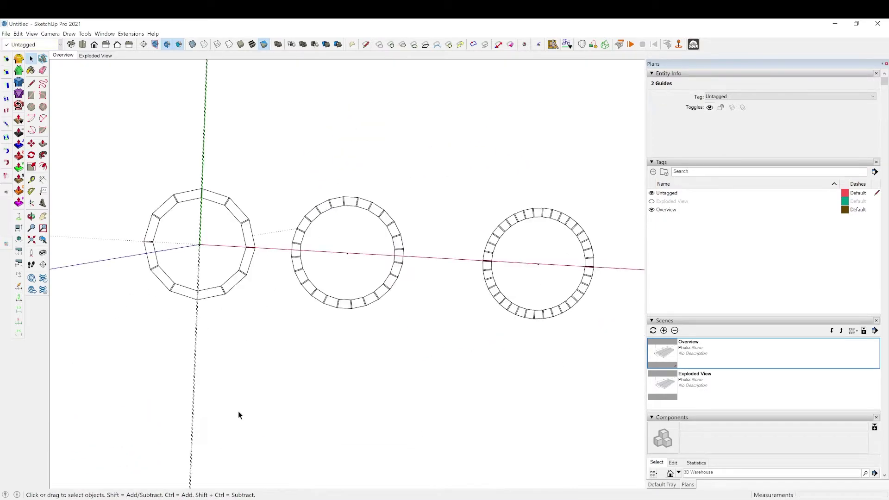
key("Delete")
scroll(122, 276, "down", 2)
middle_click_drag(122, 276, 148, 301)
scroll(162, 227, "up", 2)
scroll(166, 237, "up", 1)
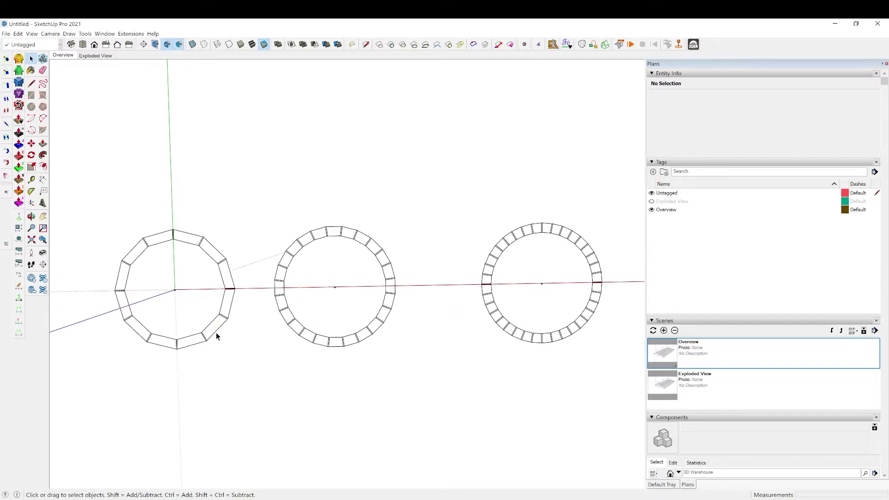
Delete the 12-sided ring and the 36-sided ring, keeping only the 24-sided one.
left_click_drag(80, 197, 239, 386)
key("Delete")
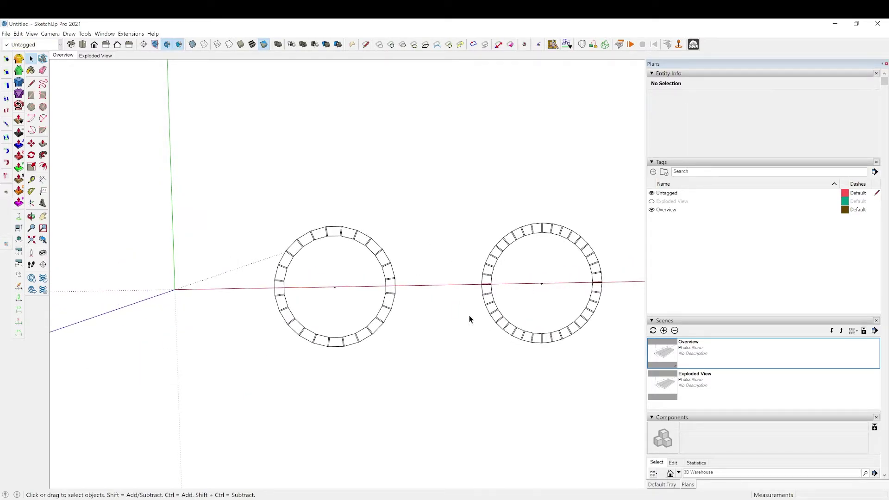
scroll(301, 308, "down", 2)
scroll(548, 275, "up", 4)
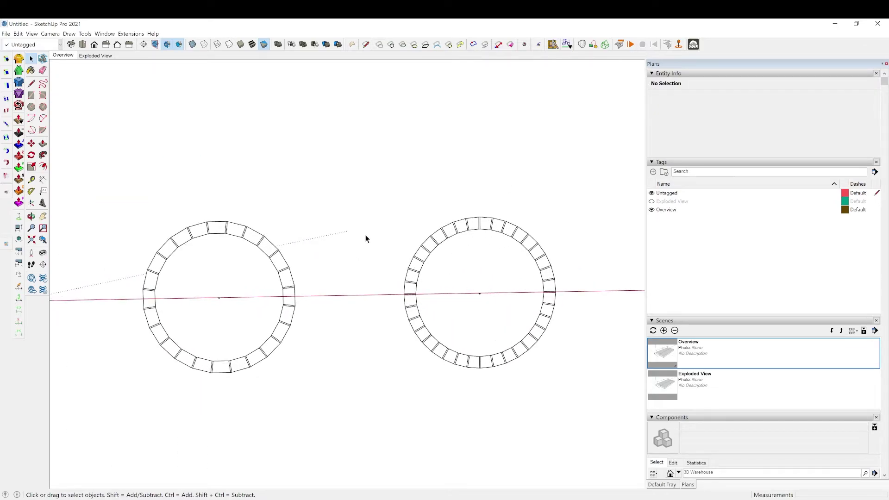
left_click_drag(364, 181, 562, 421)
key("Delete")
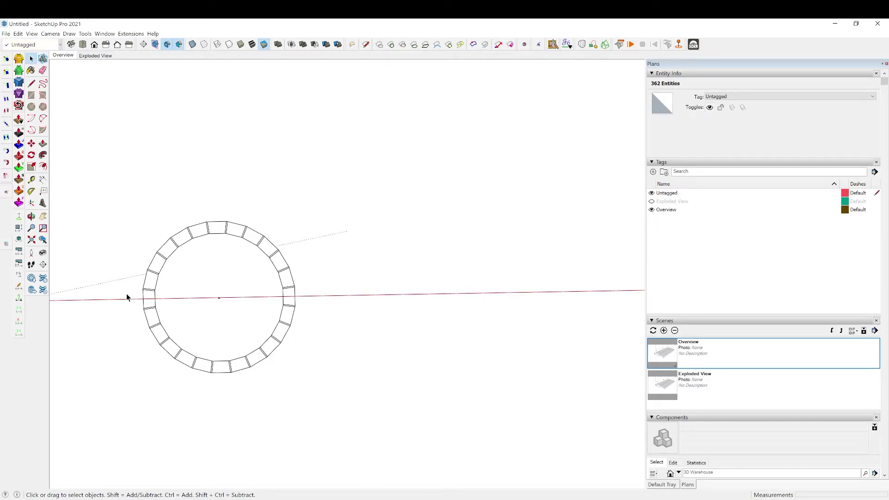
Select the entire 24-sided ring with its connected geometry and make it a component.
scroll(141, 285, "up", 5)
triple_click(155, 279)
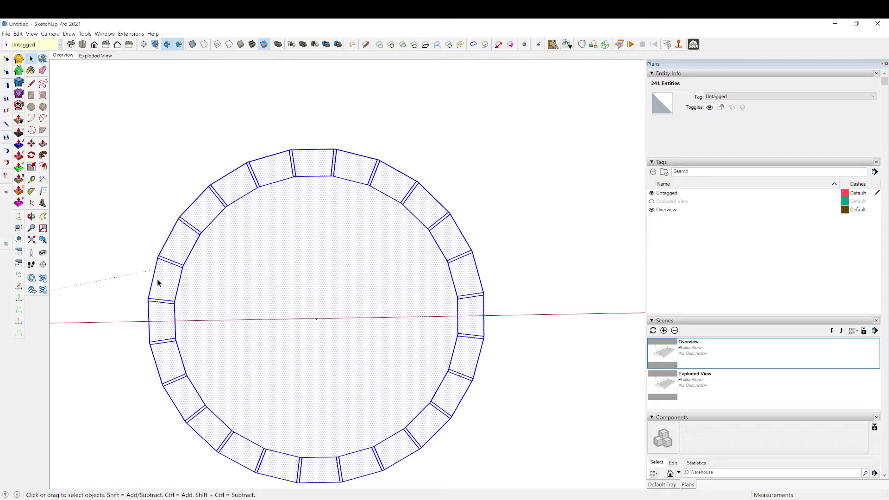
key("g")
key("Return")
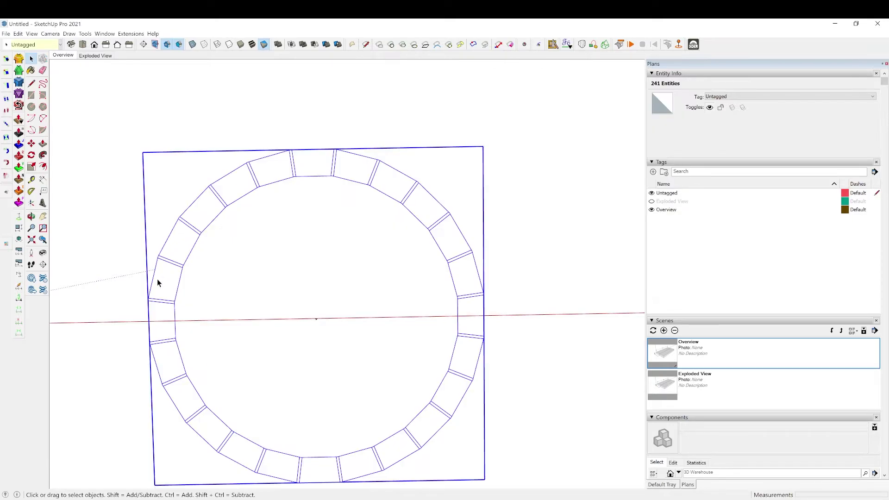
Place two guides parallel to the green axis, touching the ring component's near and far sides along the red axis.
scroll(438, 159, "down", 3)
middle_click_drag(425, 182, 351, 208)
key("t")
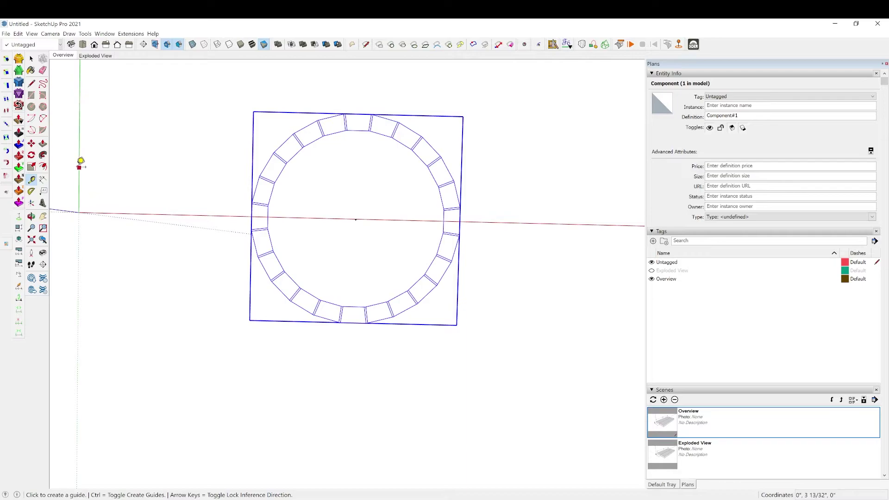
left_click(80, 165)
scroll(292, 260, "up", 1)
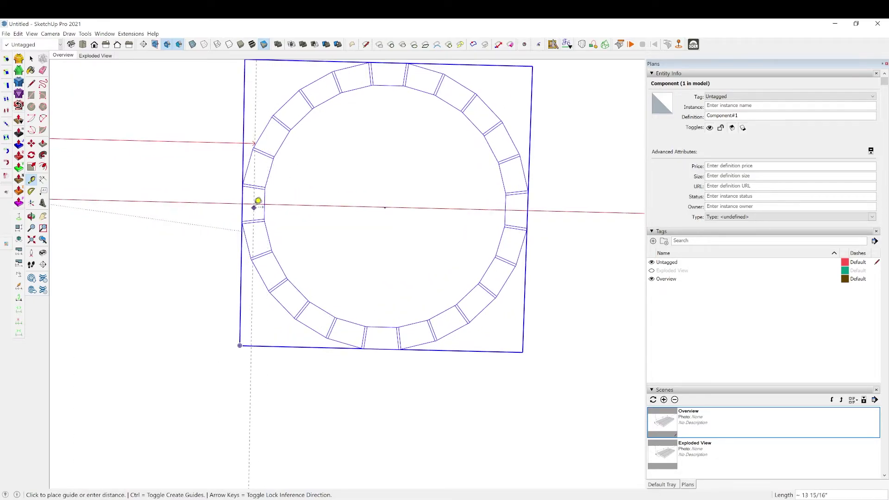
left_click(247, 195)
scroll(296, 213, "down", 3)
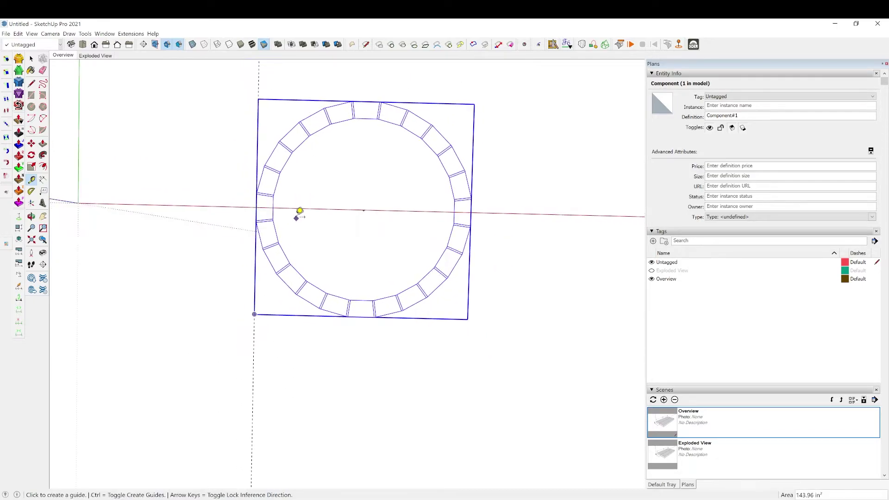
left_click(116, 167)
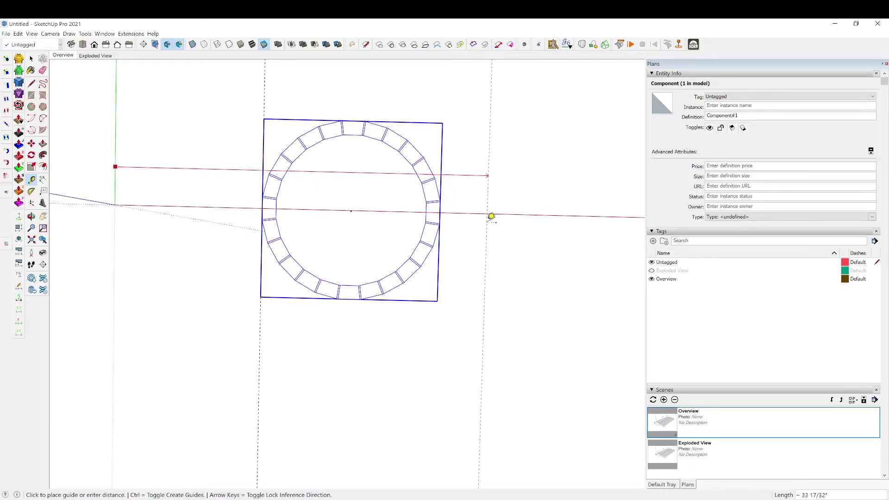
left_click(444, 207)
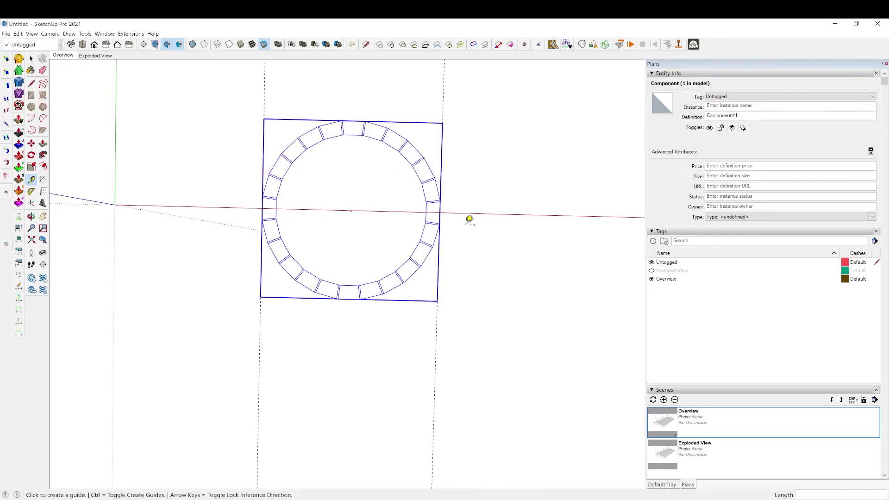
Place two guides parallel to the red axis along the ring's other two sides, 8" from the axis and 16" apart.
key("r")
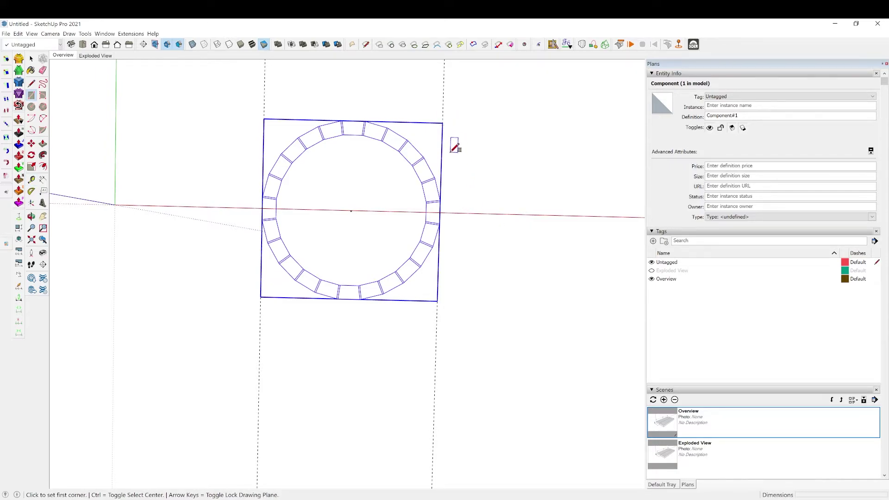
key("t")
left_click(465, 213)
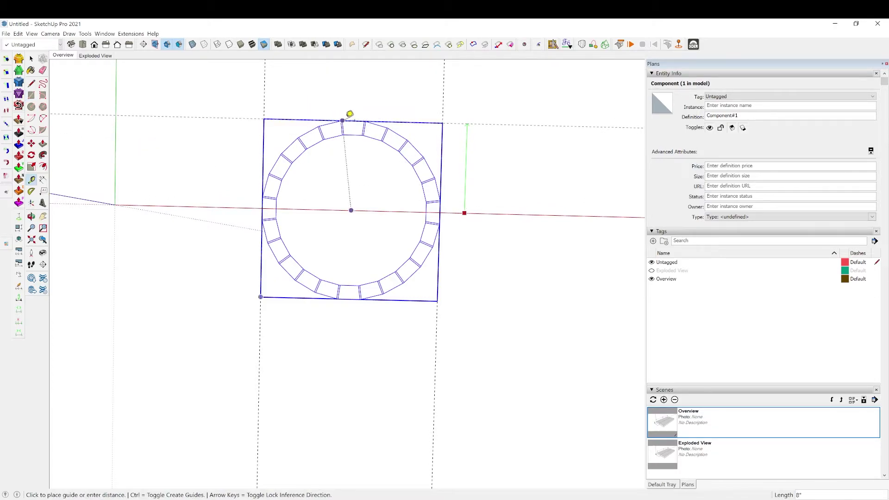
left_click(358, 114)
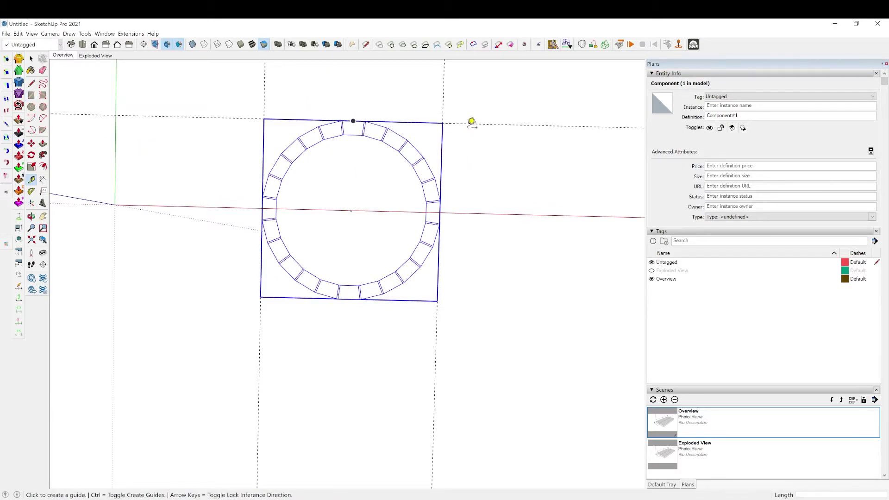
left_click(468, 124)
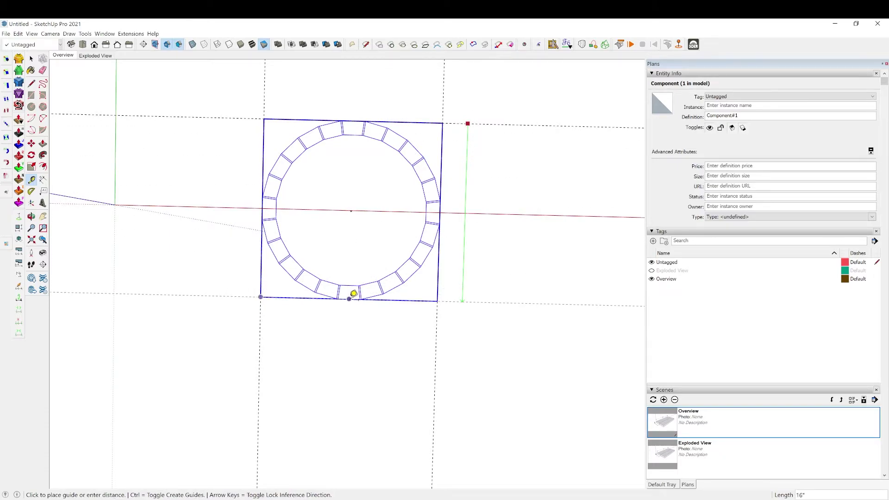
left_click(354, 293)
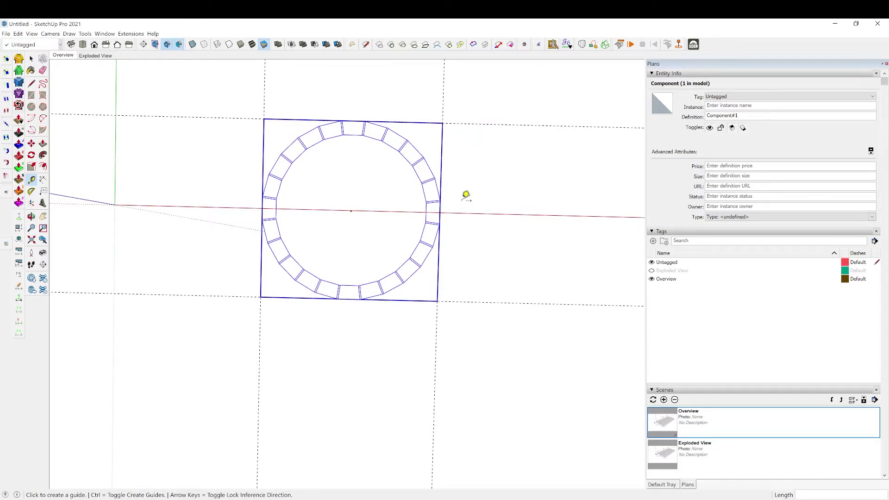
Draw a 0.75" wide rectangle outside the ring's side farthest from the origin, spanning the two guides parallel to the red axis.
key("r")
left_click(443, 123)
type(".75")
key("Return")
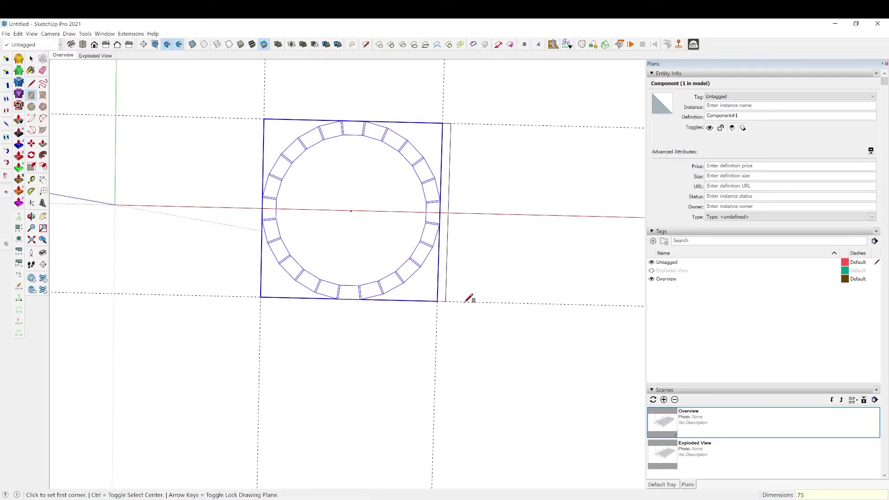
Make the 0.75" wide rectangle with its edges a component.
key("space")
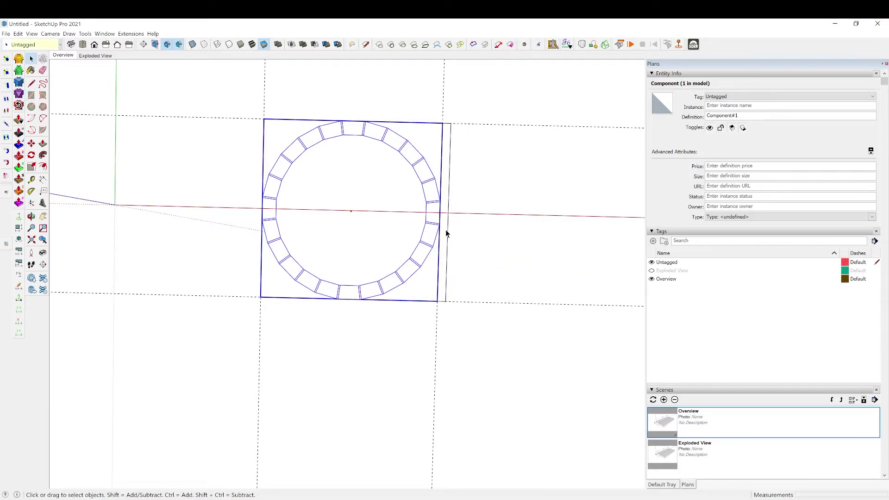
double_click(446, 233)
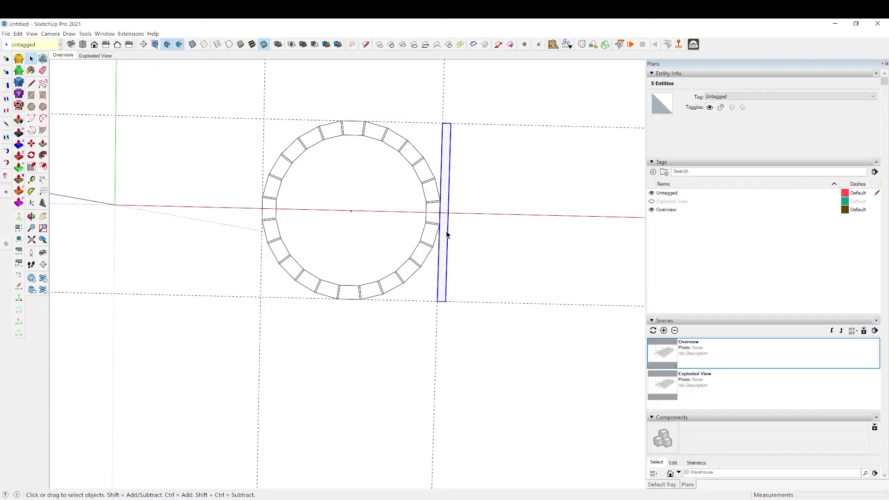
key("g")
key("Return")
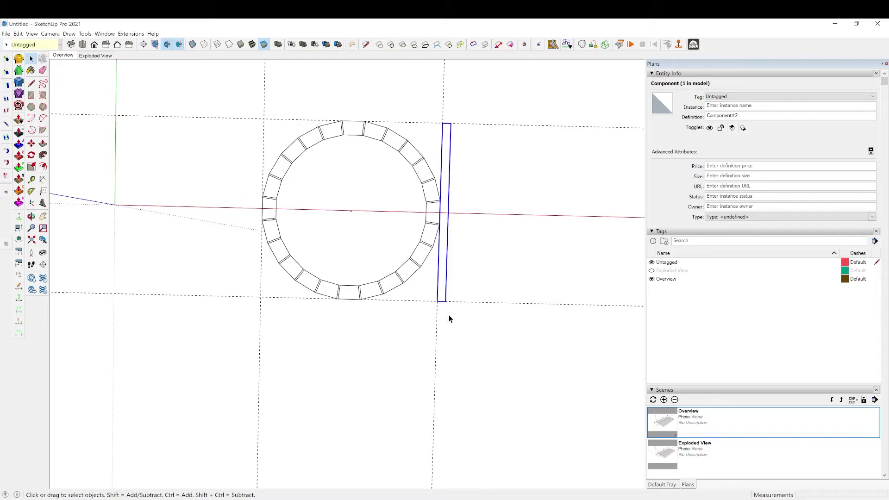
Copy the board component to the ring's side nearest the origin and divide the gap into 5, 6, 7 and finally 8 equal spaces.
key("m")
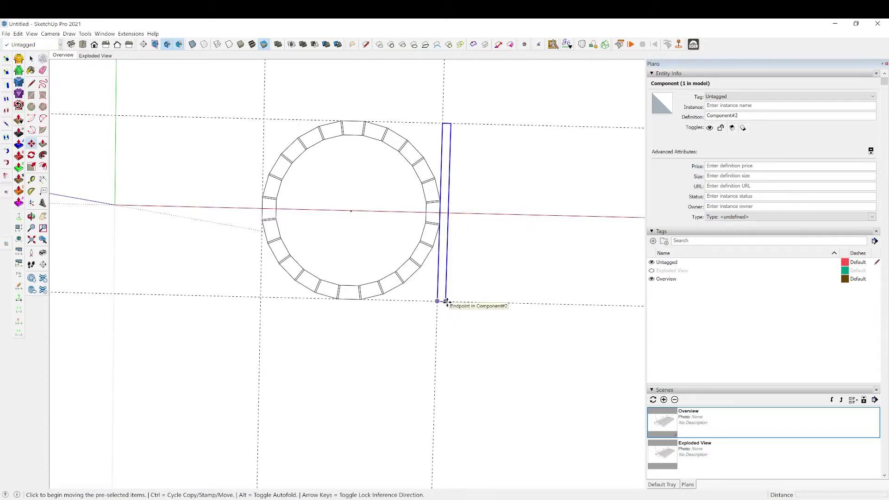
left_click(448, 302)
key("ctrl")
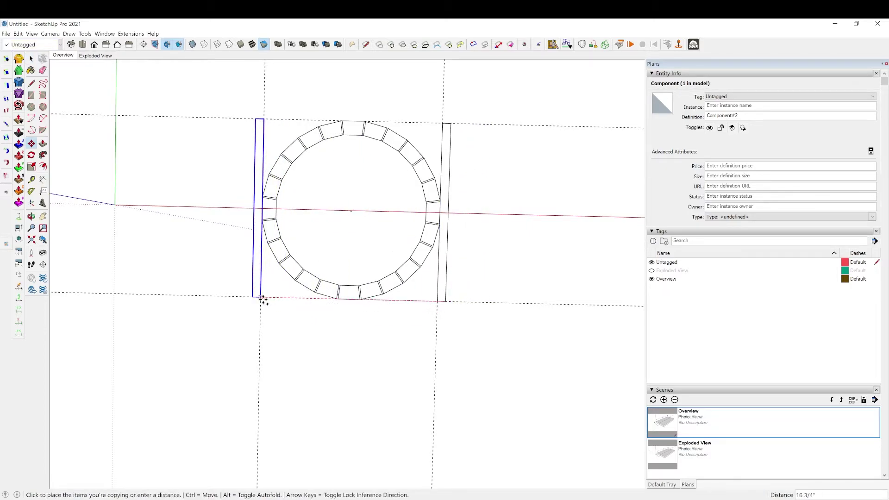
left_click(261, 297)
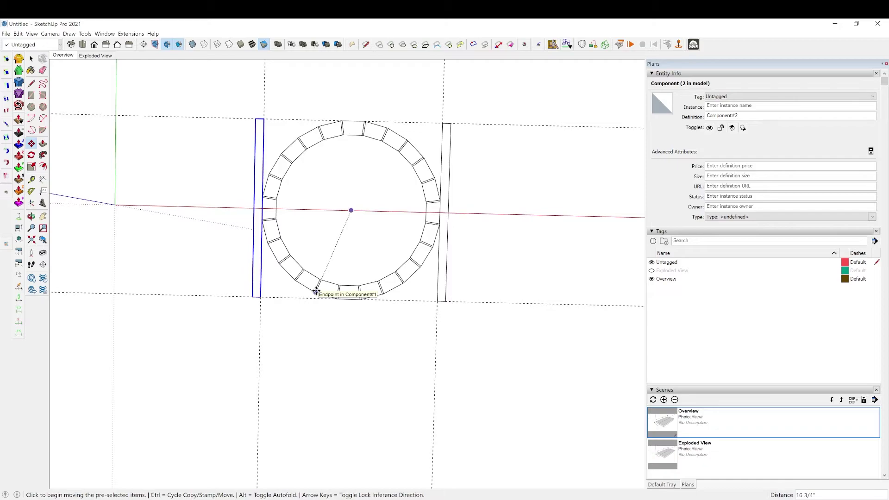
key("Return")
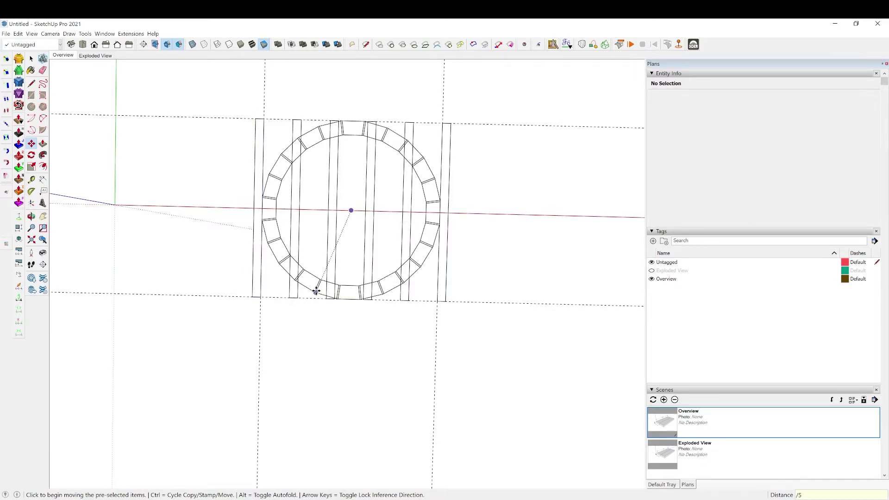
type("/6")
key("Return")
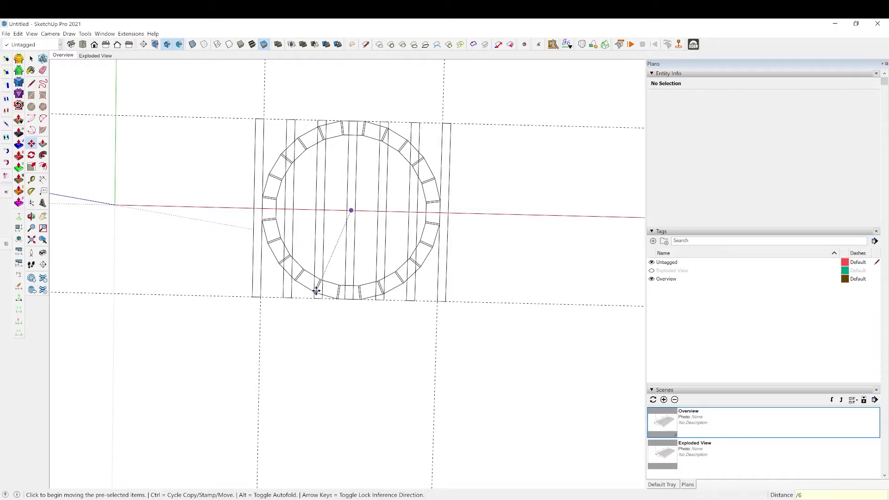
key("Return")
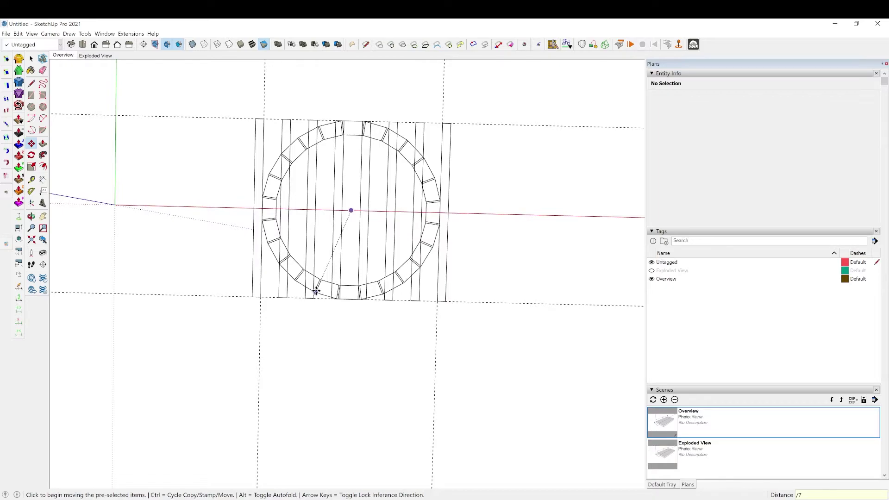
key("Return")
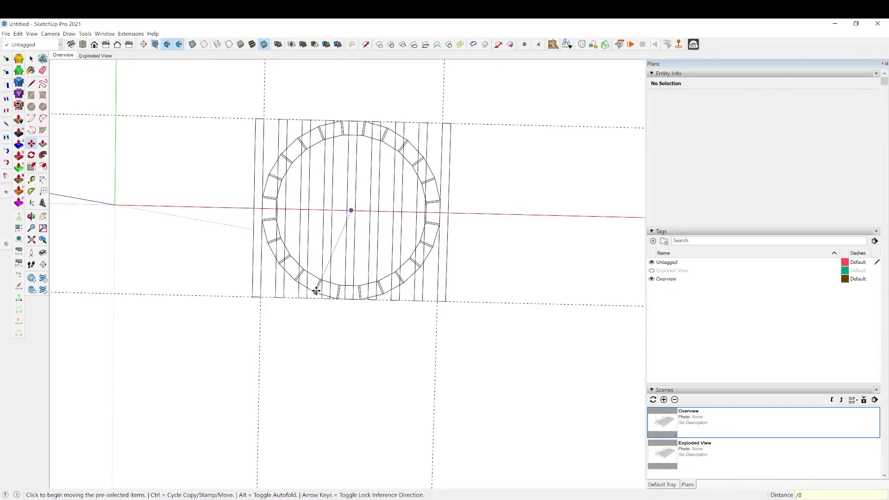
Delete the intermediate board nearest the origin and try to move the next three boards along the red axis.
key("space")
left_click(285, 200)
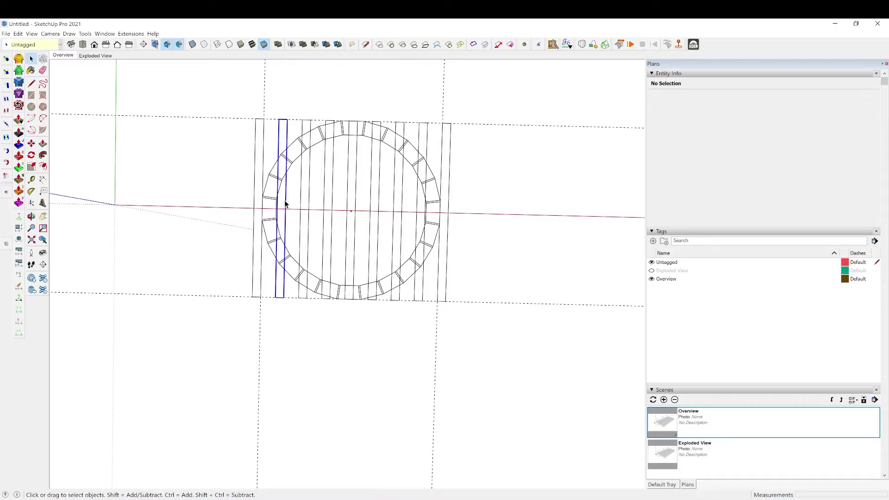
key("Delete")
left_click(305, 221)
left_click(327, 224, "shift")
left_click(349, 227, "shift")
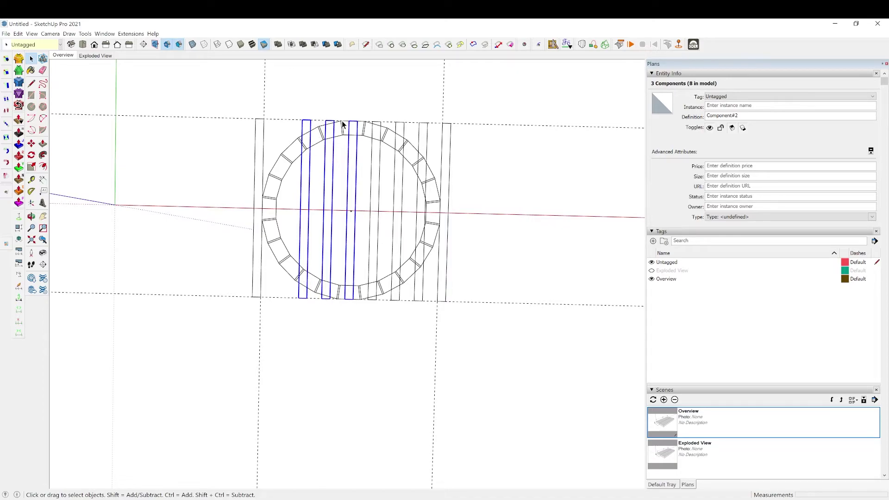
key("m")
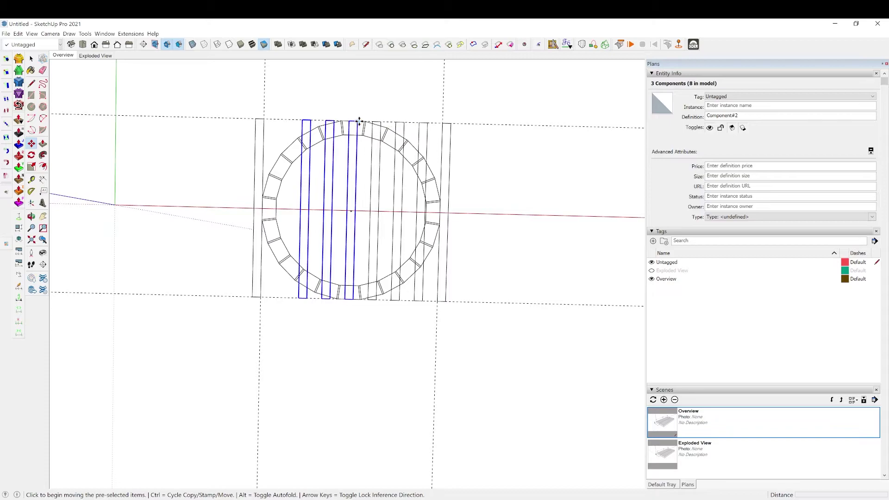
left_click(354, 120)
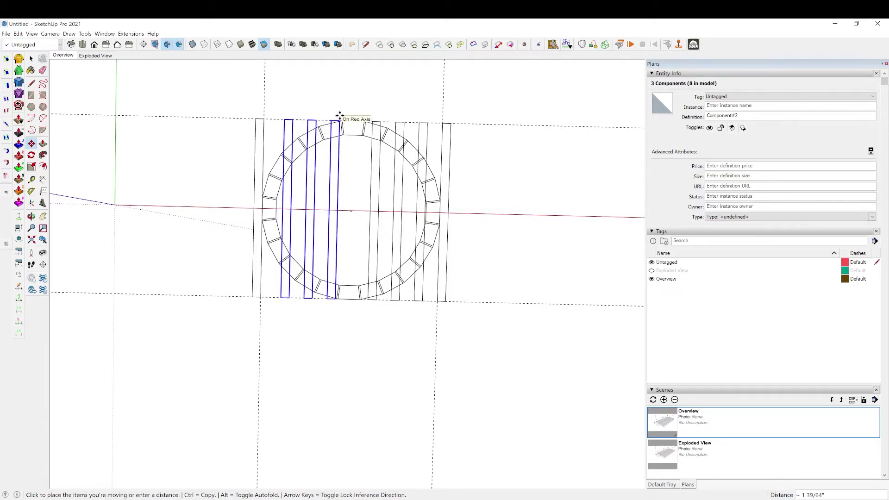
key("space")
Undo the board deletion, the arrayed copies and the component creation, back to the plain rectangle.
key("ctrl+z")
key("ctrl+z")
key("ctrl+z")
key("ctrl+z")
key("ctrl+z")
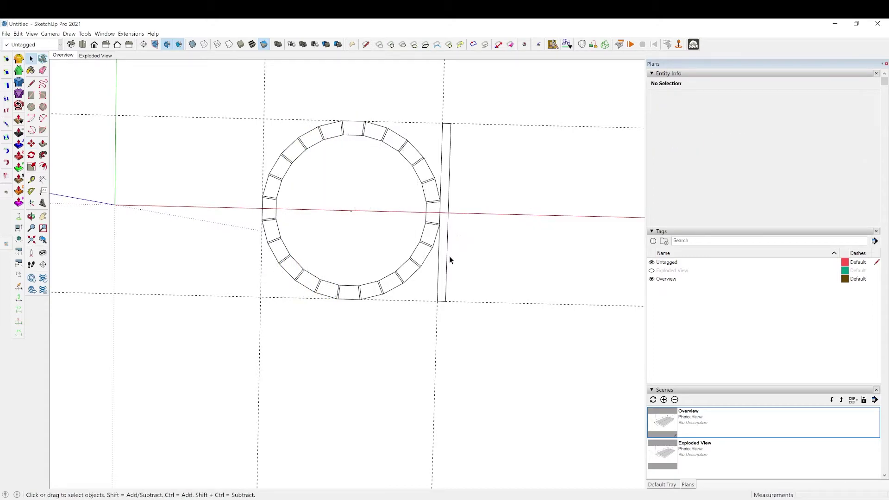
Convert the plain rectangle beside the ring's far side into a component.
left_click(444, 288)
double_click(441, 291)
key("g")
key("Return")
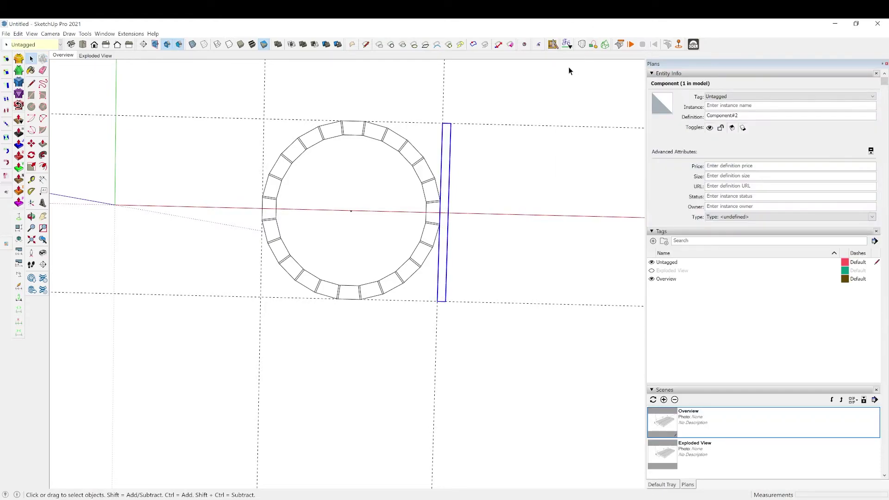
Copy the board component 16 3/4" along the red axis to the ring's origin side and divide the gap into 12 equal spaces.
key("m")
left_click(444, 301)
key("ctrl")
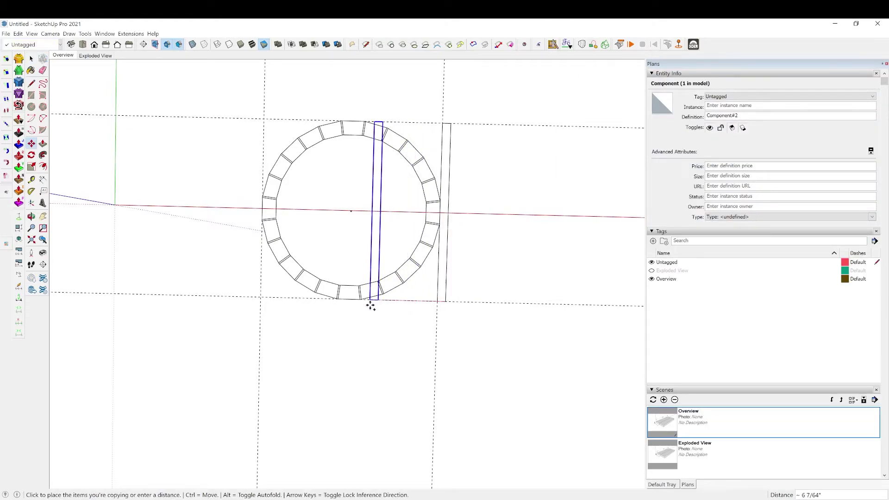
left_click(260, 298)
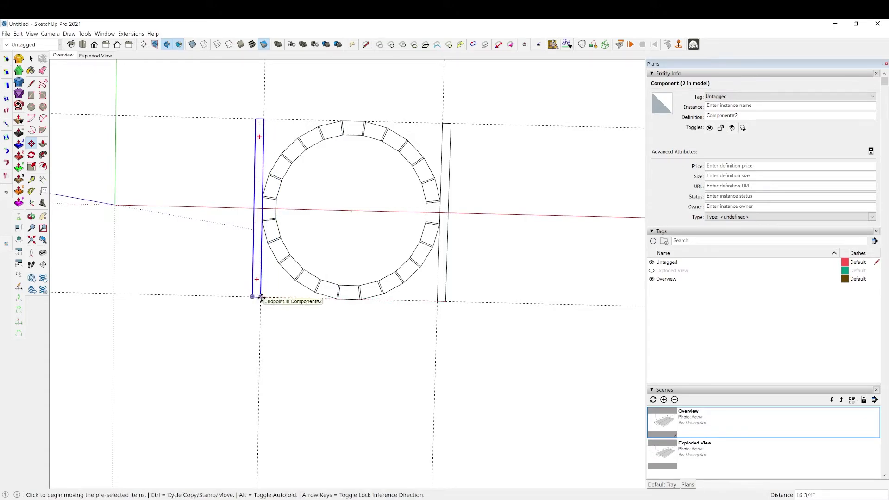
type("/12")
key("Return")
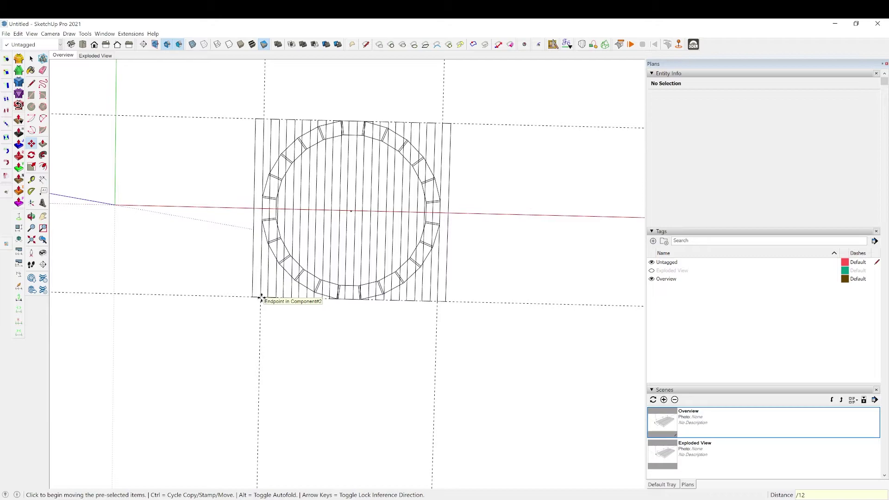
Thin out the arrayed boards, keeping three spaced ones across the ring's origin-side half and one across its far half.
key("space")
left_click(278, 135)
left_click(278, 139)
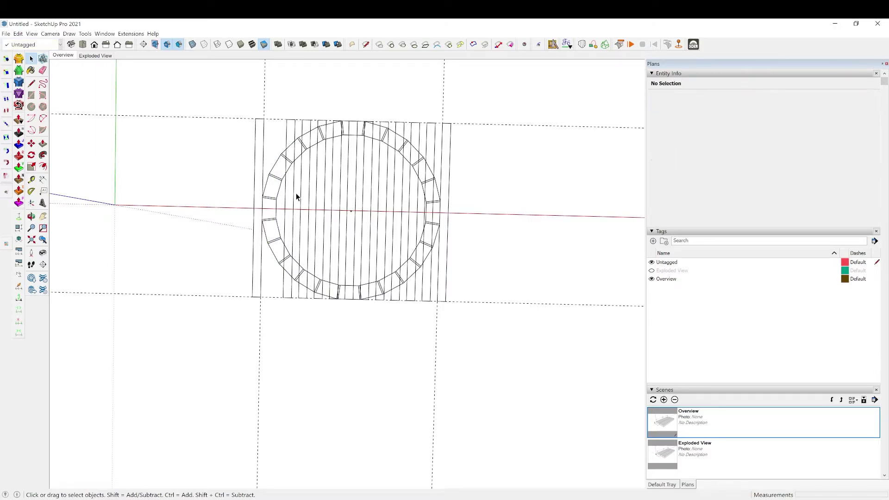
left_click(341, 203)
left_click(346, 204)
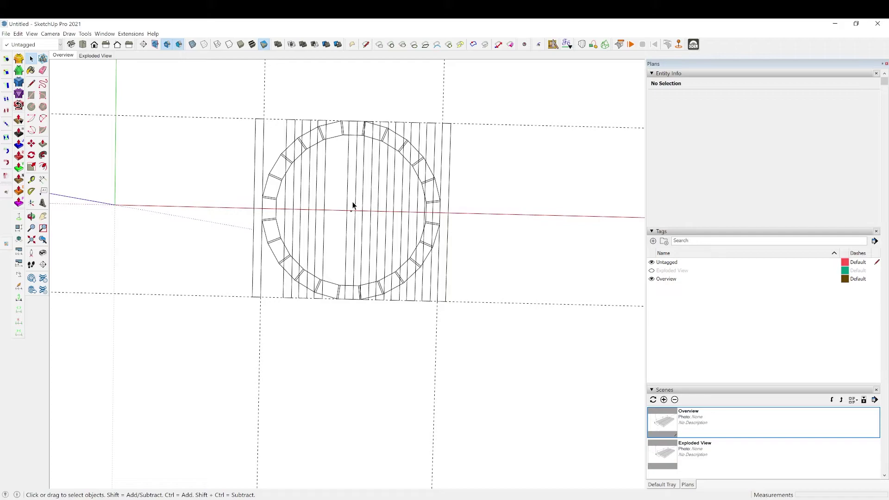
left_click(417, 208)
key("Delete")
left_click(383, 211)
key("Delete")
left_click(368, 211)
key("Delete")
left_click(352, 211)
key("Delete")
key("ctrl+z")
key("ctrl+z")
key("ctrl+z")
key("ctrl+z")
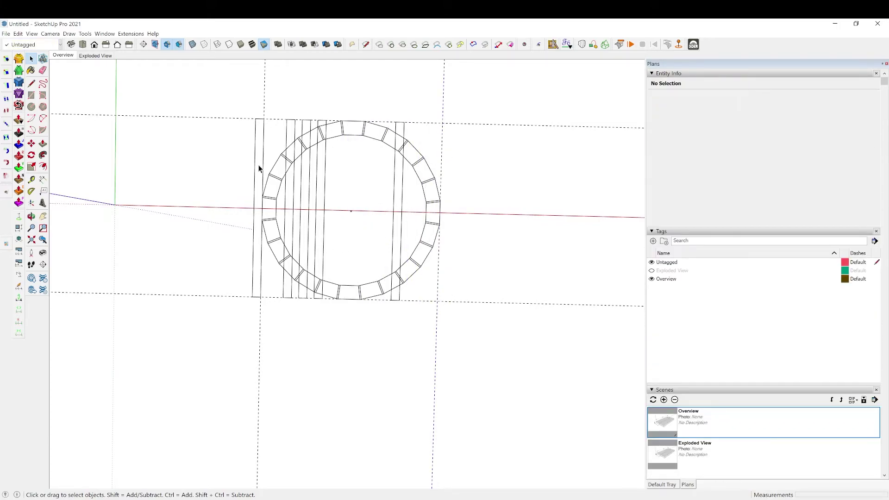
Scale the origin-side board closest to the ring's center to 20" long about its center along the green axis.
key("s")
left_click(320, 119)
key("ctrl")
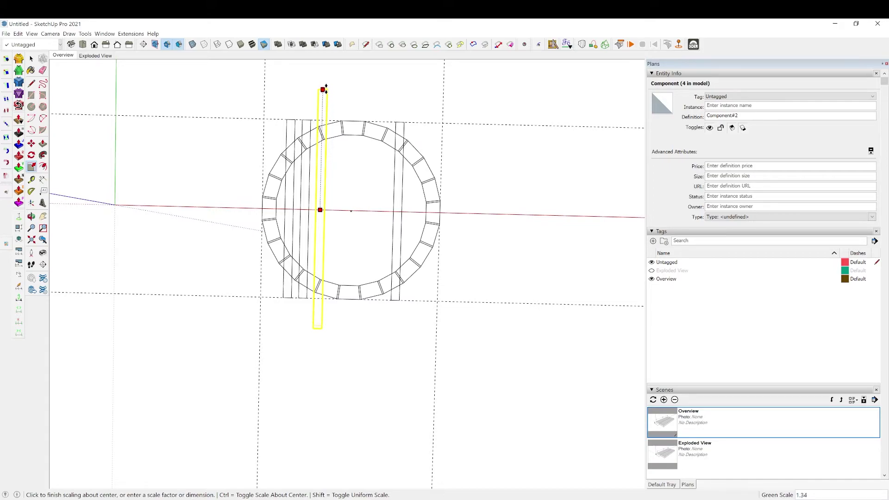
left_click(326, 83)
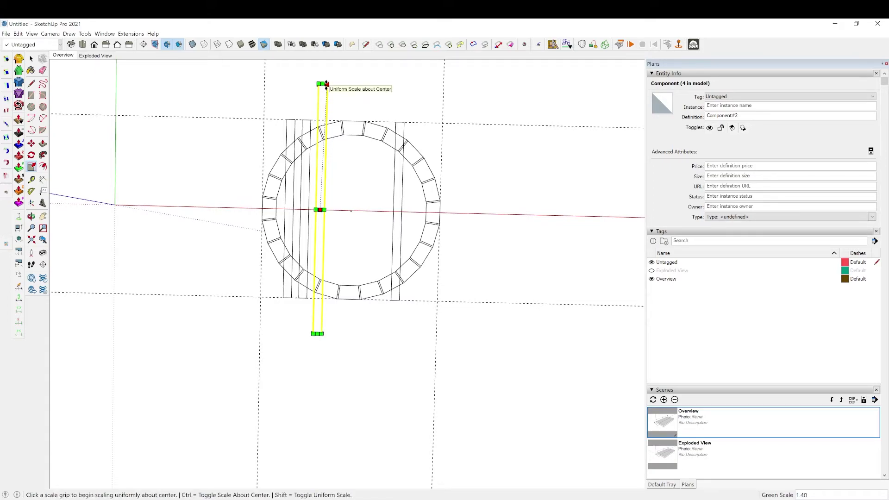
type("20\"")
key("Return")
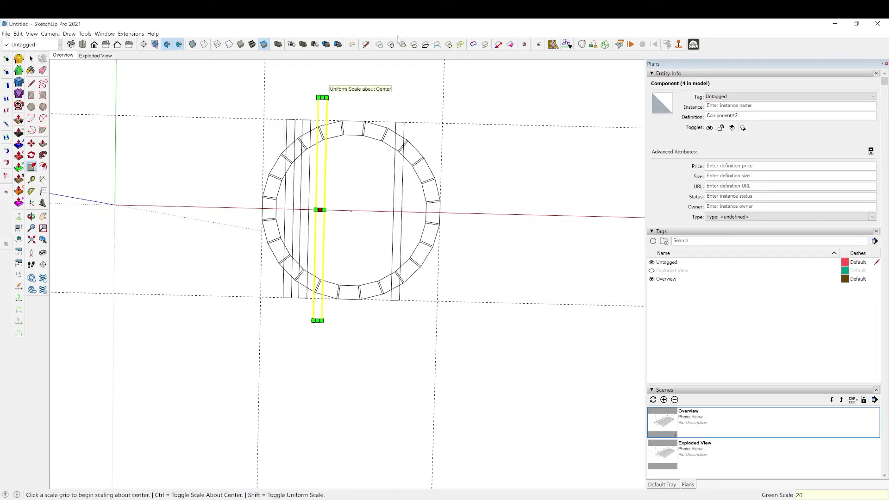
Check the lengthened board's end-to-end length with the Dimension tool.
key("d")
left_click(327, 98)
left_click(322, 321)
key("Escape")
Scale the middle board of the three origin-side boards to 18" long about its center along the green axis.
key("space")
left_click(310, 130)
key("s")
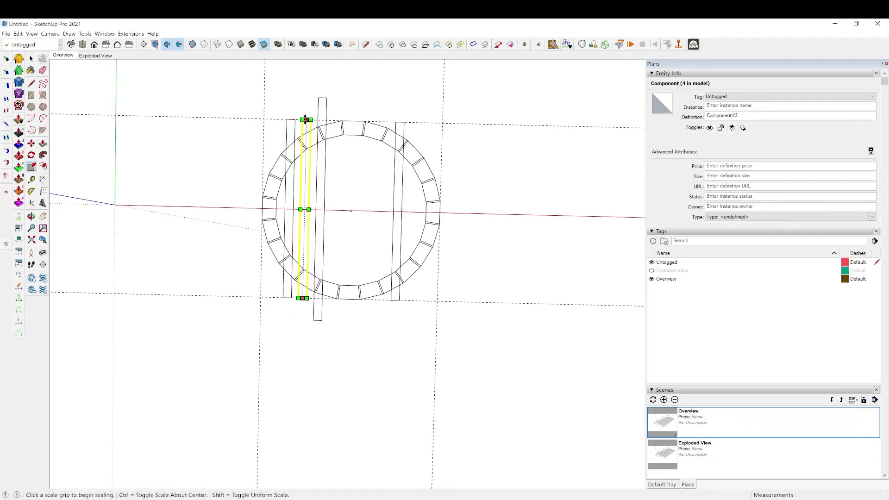
left_click(306, 119)
key("ctrl")
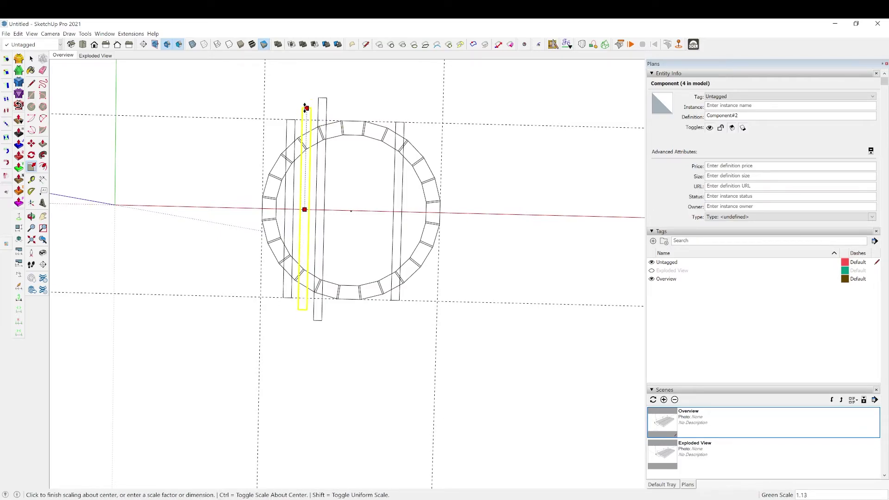
key("Return")
type("18\"")
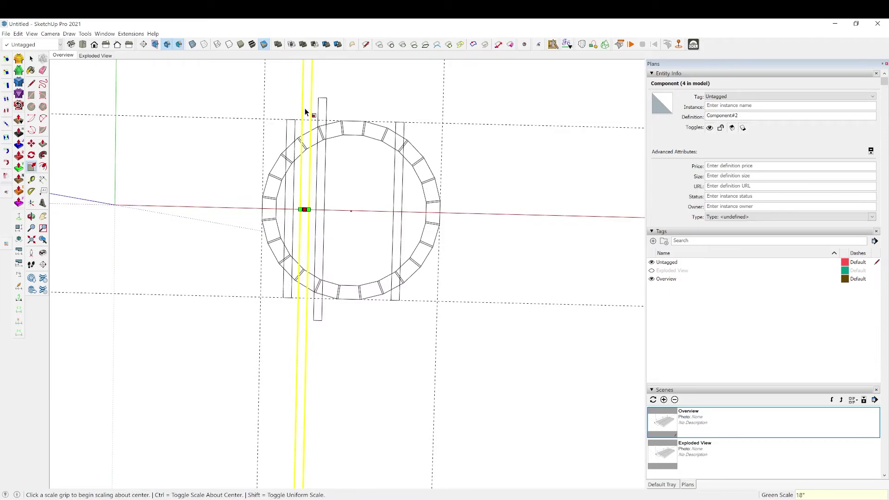
key("Return")
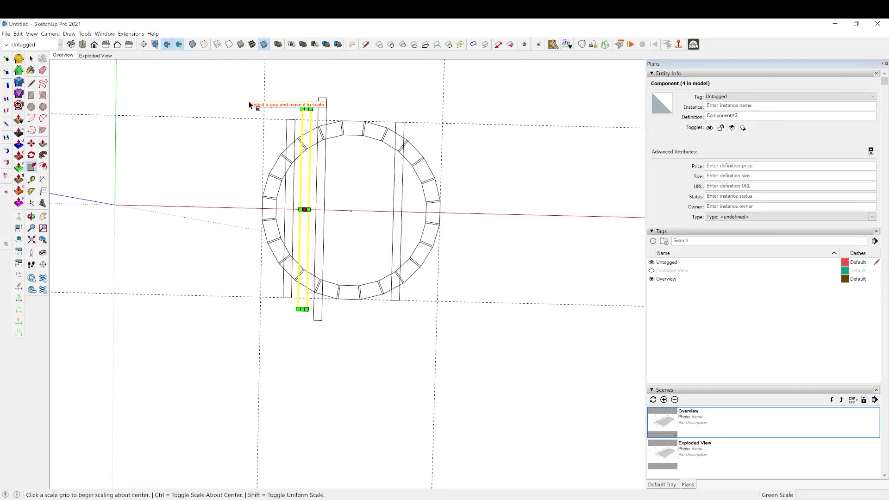
key("space")
left_click(218, 99)
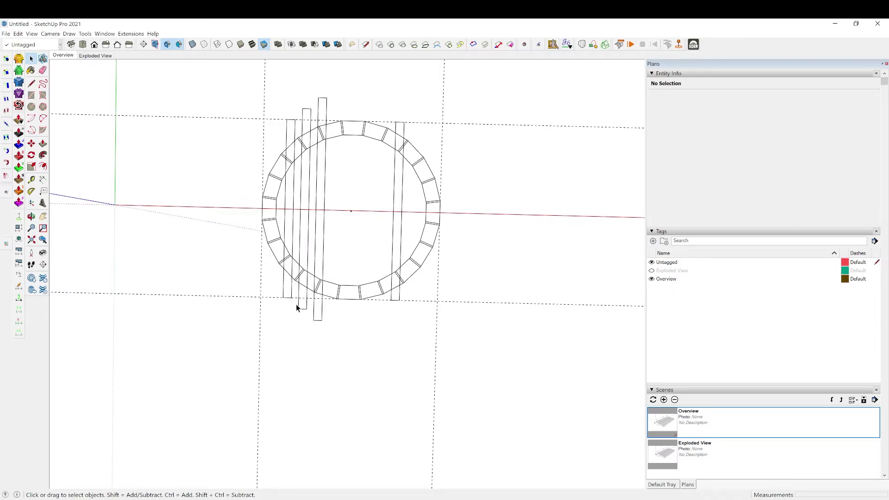
Extend one end of the far-half board level with the 20" board's end, and scale its length from the opposite end by about 0.43.
left_click(401, 262)
key("s")
left_click(401, 100)
left_click(327, 98)
left_click(395, 300)
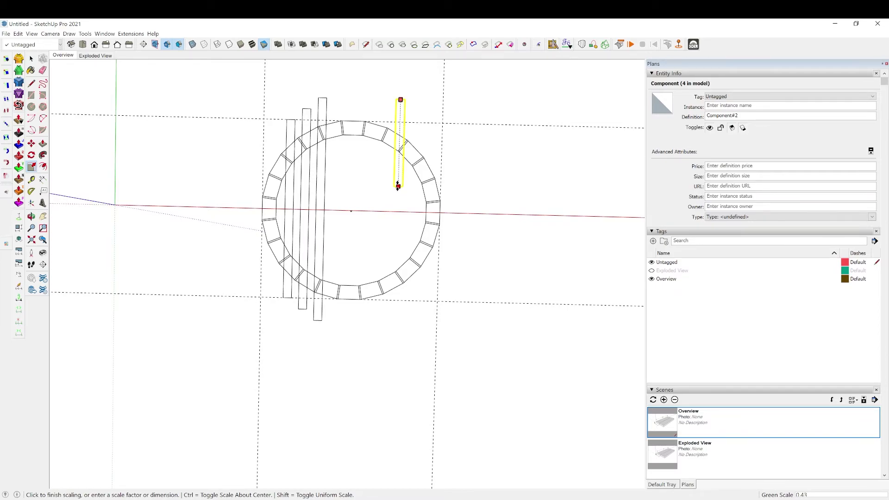
left_click(397, 187)
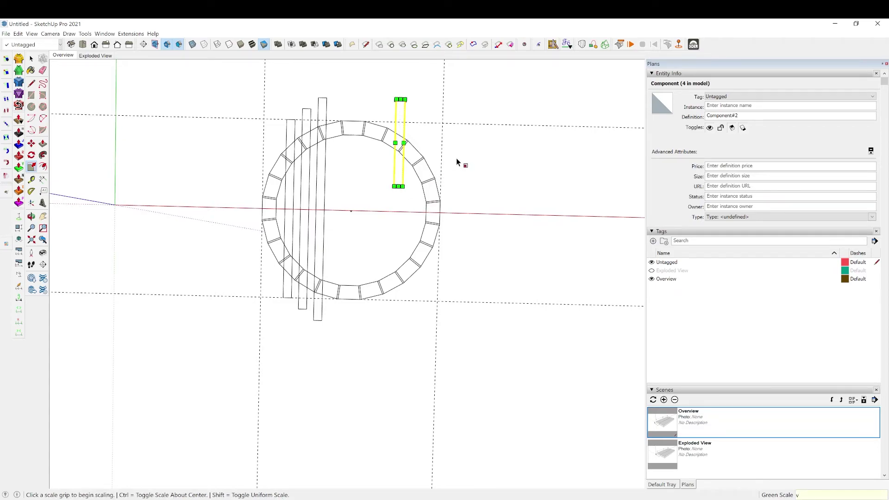
Copy the shortened board about 12 17/64" along the green axis so its end lines up with the 20" board's opposite end.
key("space")
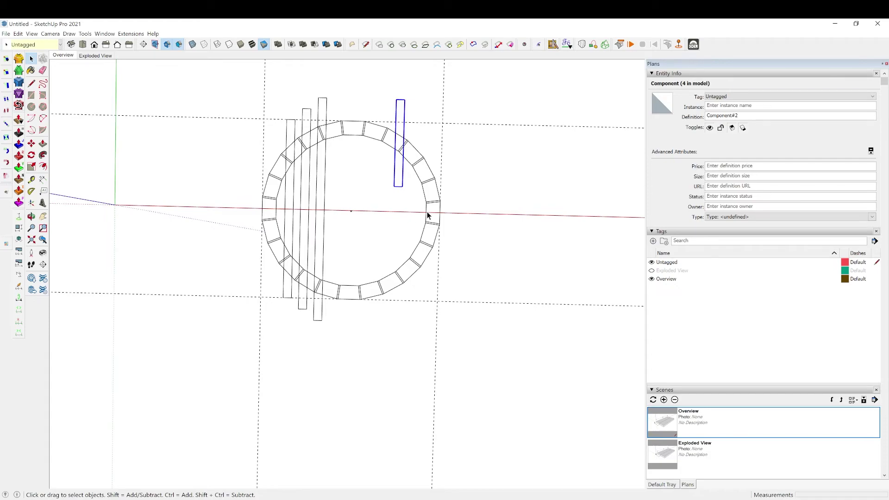
key("m")
key("ctrl")
left_click(394, 186)
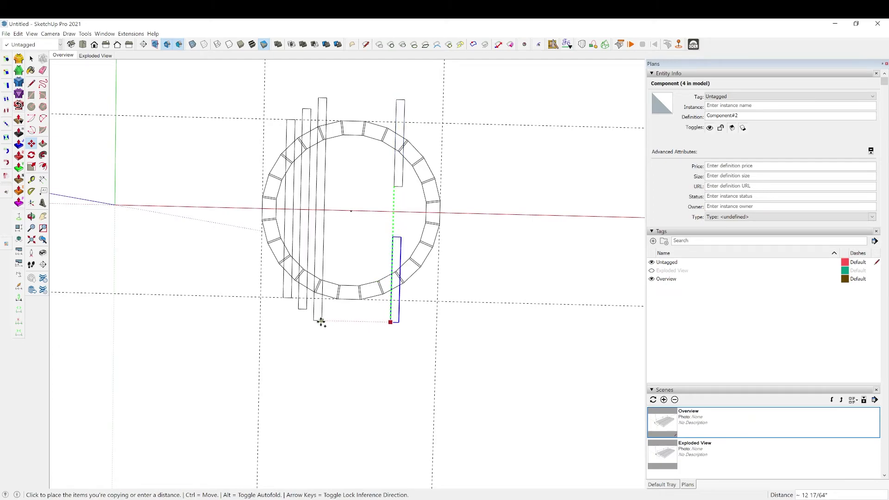
left_click(321, 321)
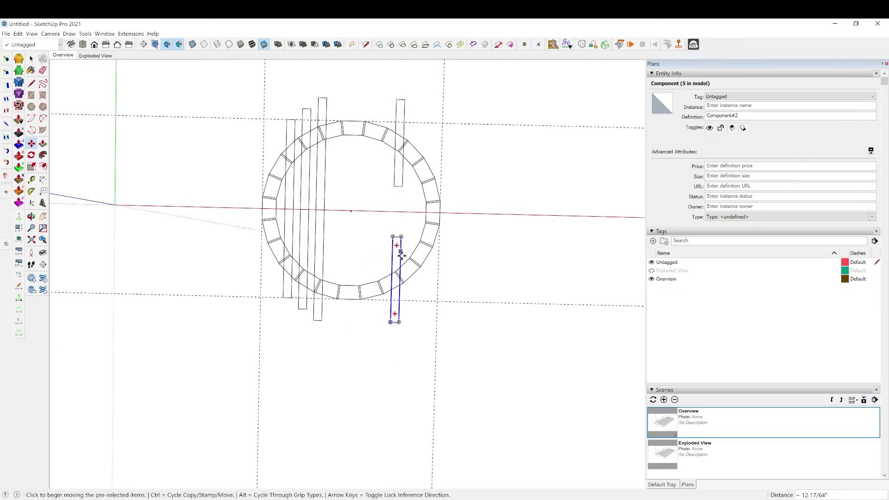
Rotate a copy of the short far-half board by 90° so it crosses that board near its inner end.
key("q")
left_click(400, 251)
left_click(402, 237)
key("ctrl")
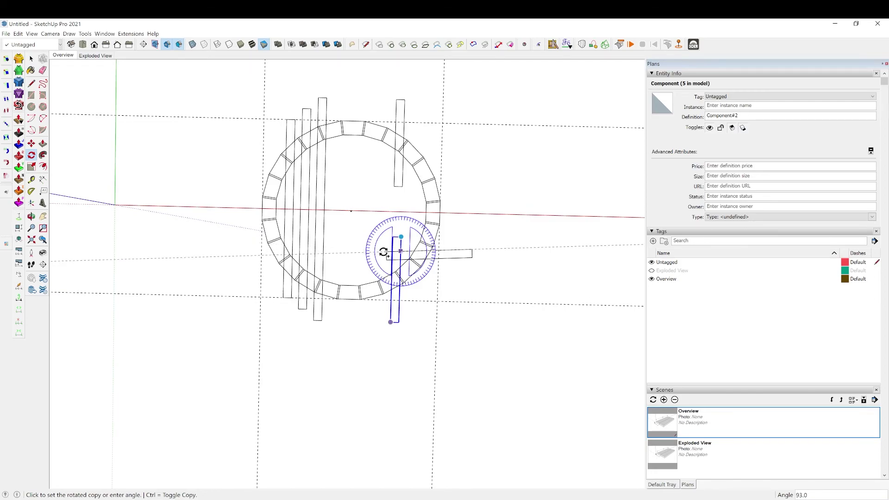
left_click(383, 252)
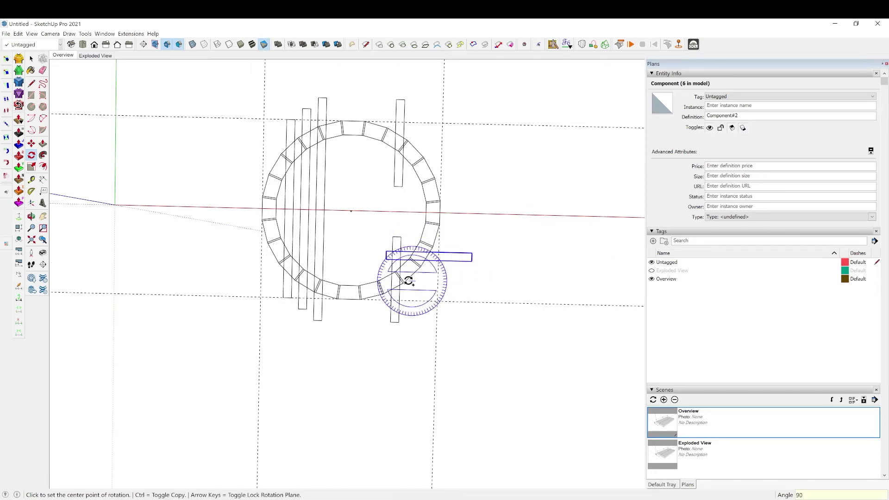
scroll(411, 268, "up", 2)
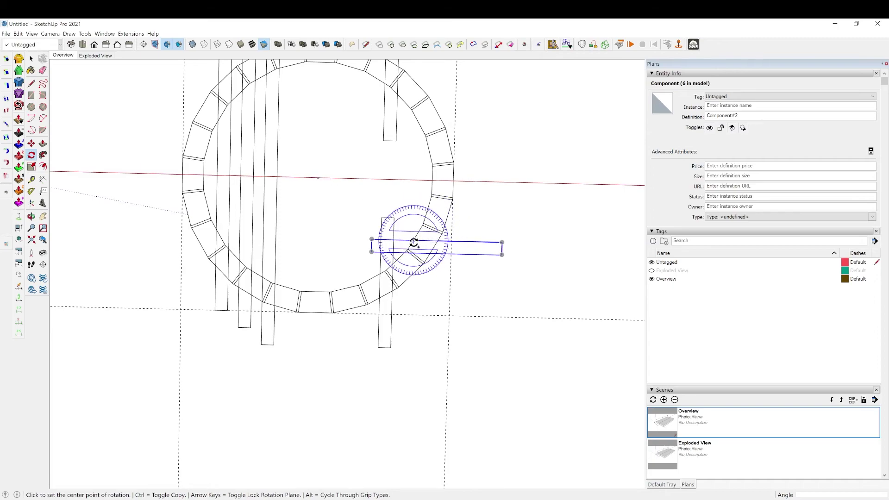
Move the rotated board along the green axis so its near edge sits 0.75" from the upright short board's inner end.
key("m")
left_click(396, 240)
left_click(394, 228)
left_click(394, 228)
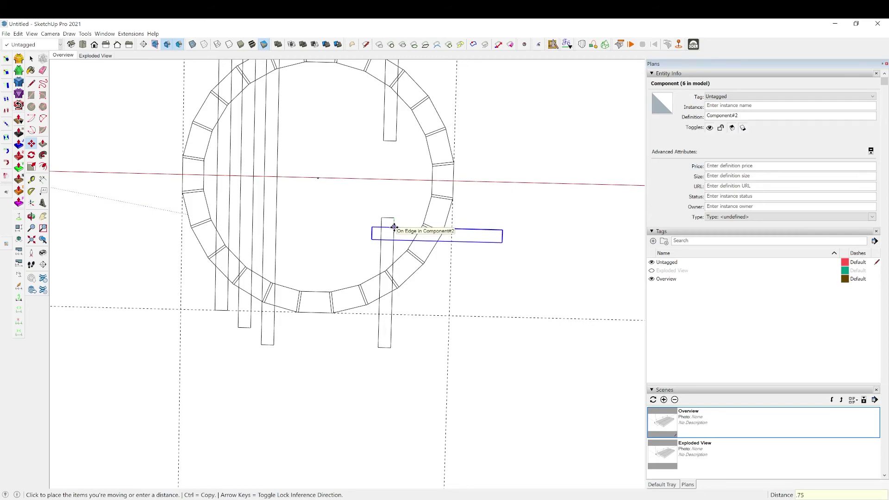
left_click(387, 229)
Align the crossing board's inner end with the upright board's origin-side edge, and shift it 0.75" past that edge along the red axis.
left_click(371, 230)
left_click(380, 231)
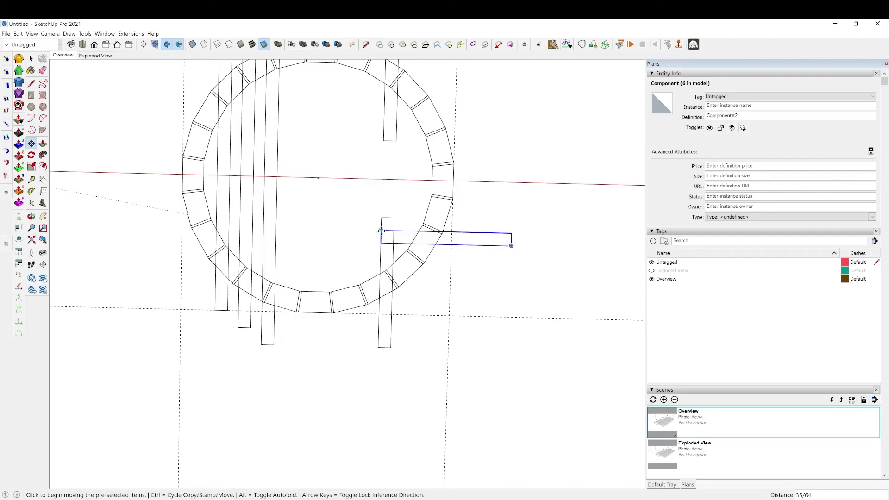
left_click(381, 230)
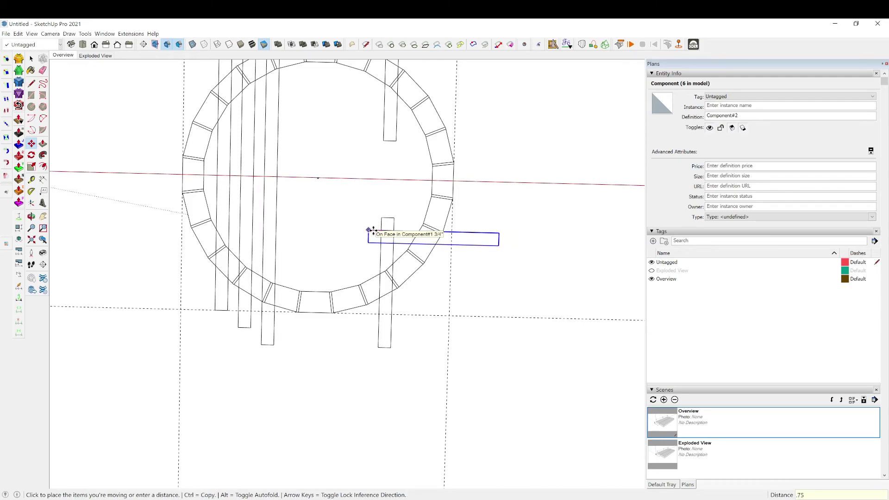
key("Return")
key("space")
left_click(573, 251)
scroll(441, 230, "down", 2)
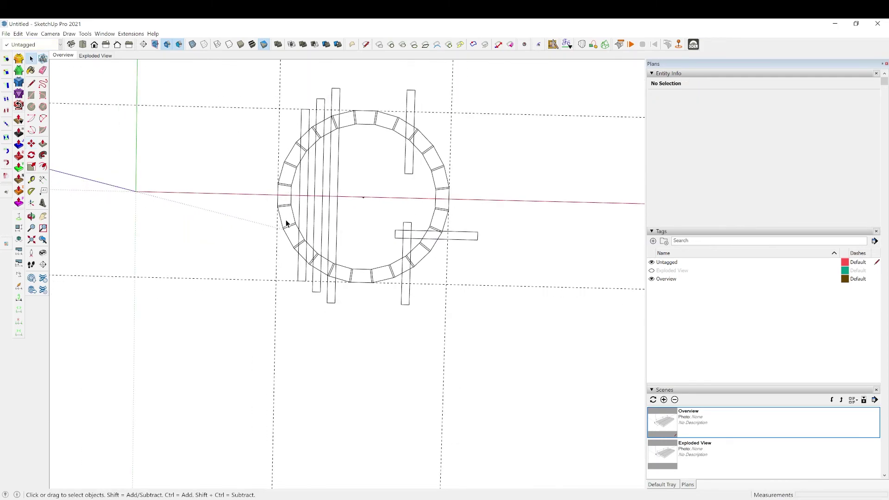
Open the segmented ring for editing and offset its outer polygon outward by 0.25".
middle_click_drag(286, 224, 202, 270)
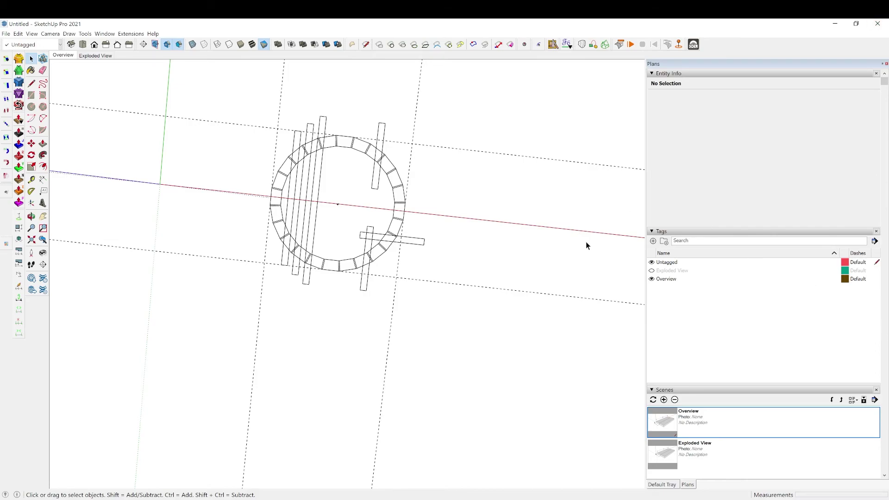
scroll(408, 156, "up", 4)
scroll(377, 176, "up", 4)
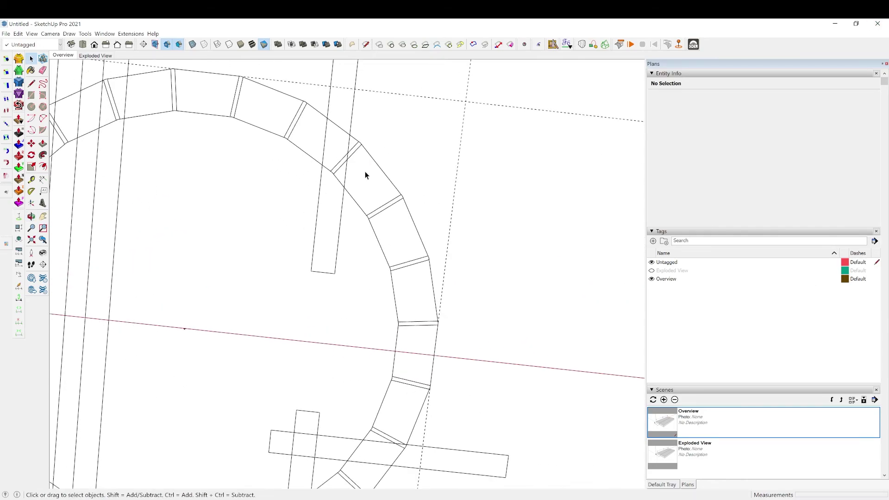
double_click(379, 166)
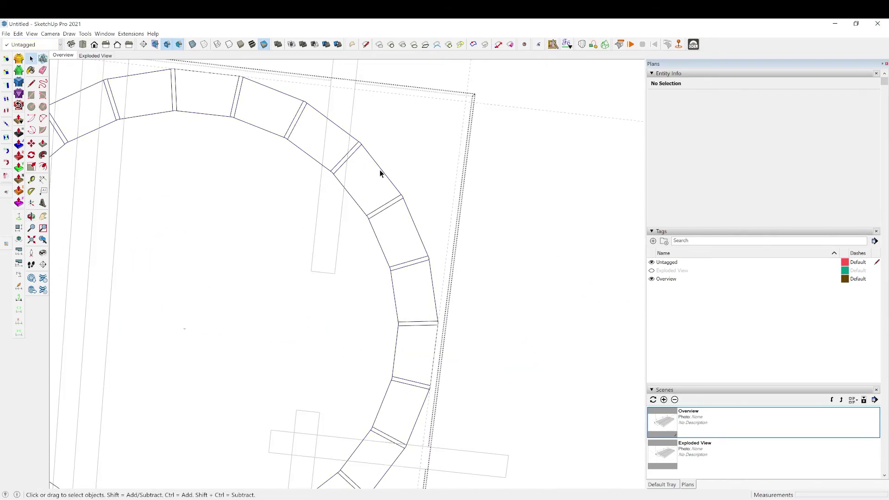
left_click(381, 171)
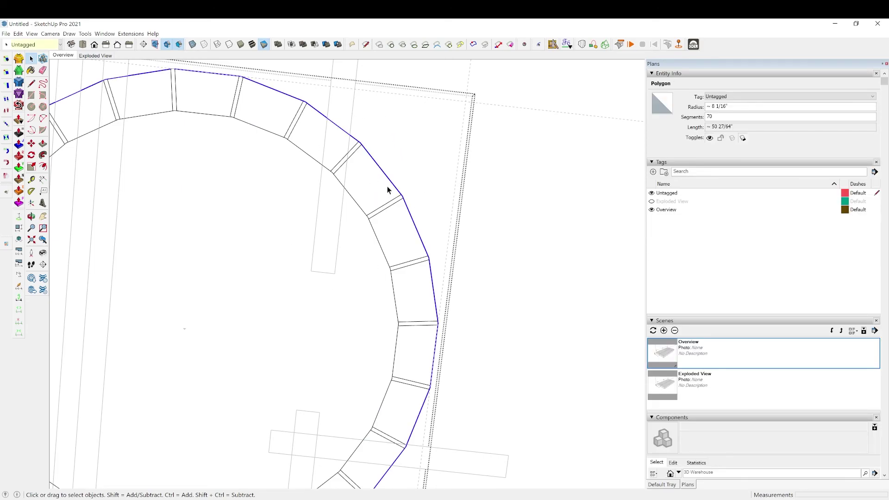
key("f")
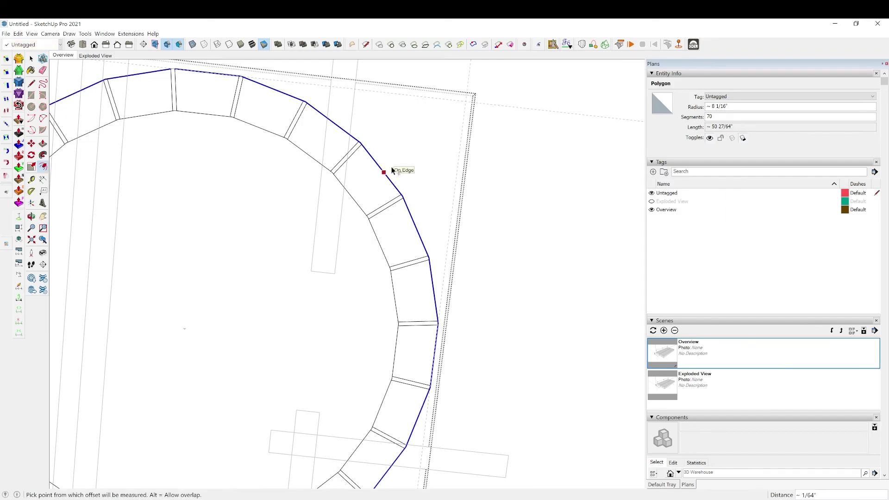
left_click(392, 170)
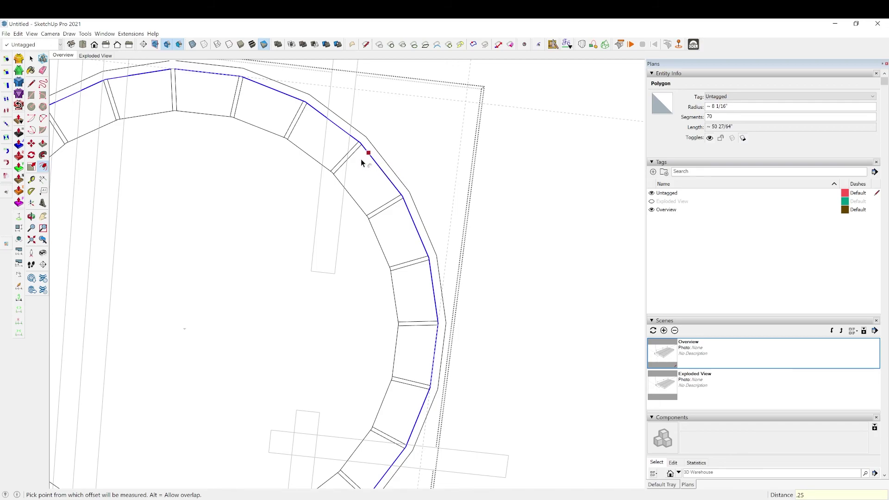
Draw lines extending both joint edges of one ring segment outward across the offset band, the first about 27/64" long.
key("d")
scroll(369, 134, "up", 3)
key("l")
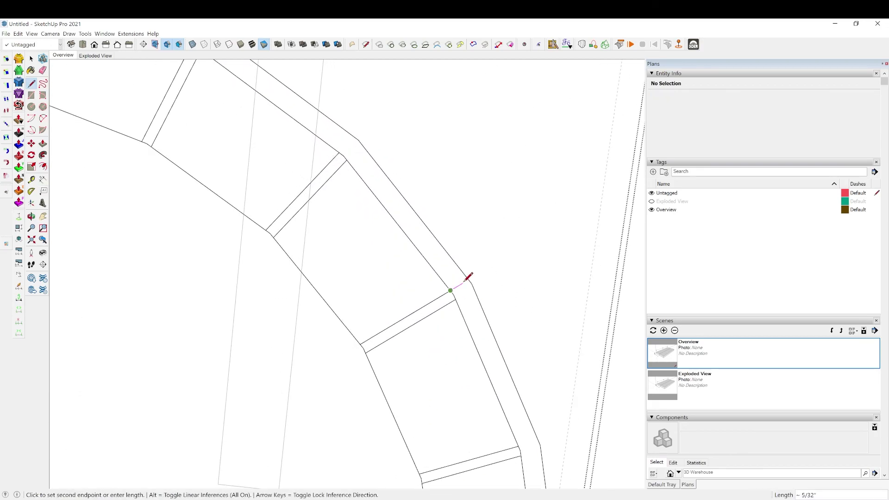
left_click(451, 291)
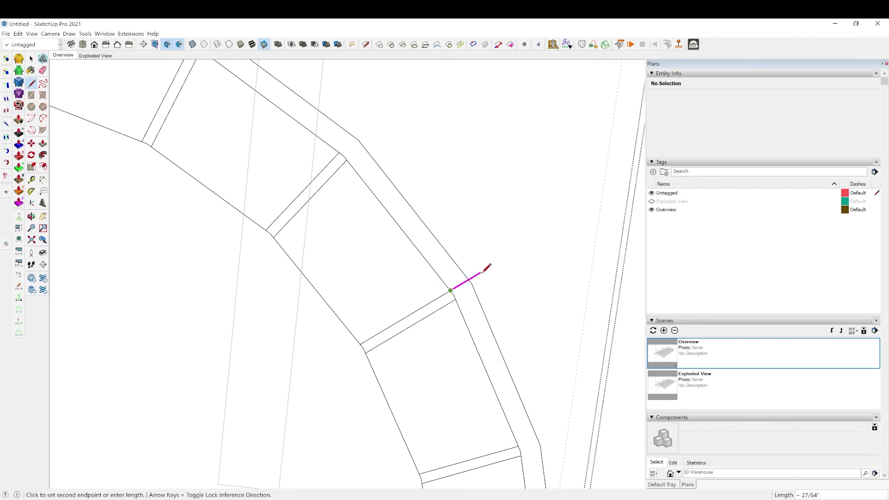
left_click(481, 273)
key("Escape")
left_click(347, 160)
left_click(373, 133)
Delete the ends of both extension lines that overshoot the offset polygon.
key("space")
left_click(368, 138)
key("Delete")
left_click(475, 276)
key("Delete")
Dimension the segment's outer edge on the offset polygon between the two extended joint lines.
key("d")
left_click(362, 145)
left_click(468, 280)
left_click(491, 236)
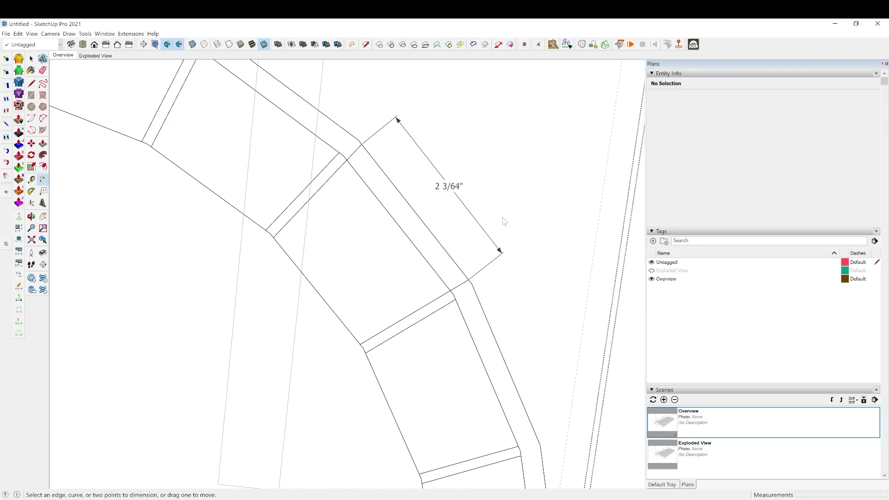
Leave the ring's editing context and switch to the Executive Desk model window.
scroll(499, 221, "down", 6)
key("space")
scroll(312, 247, "down", 3)
middle_click_drag(312, 246, 173, 185)
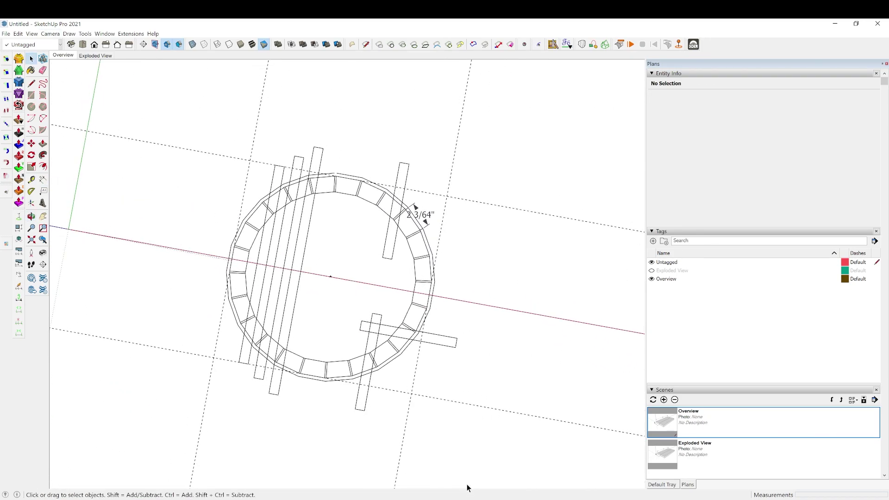
left_click(508, 484)
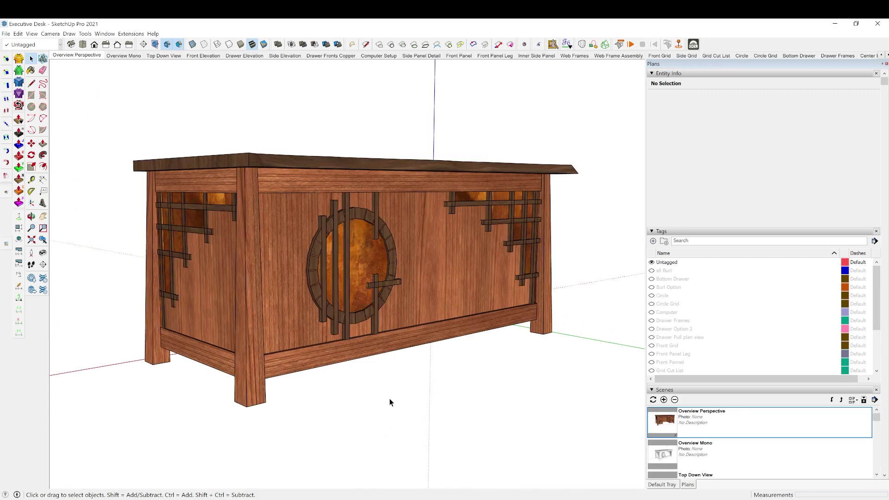